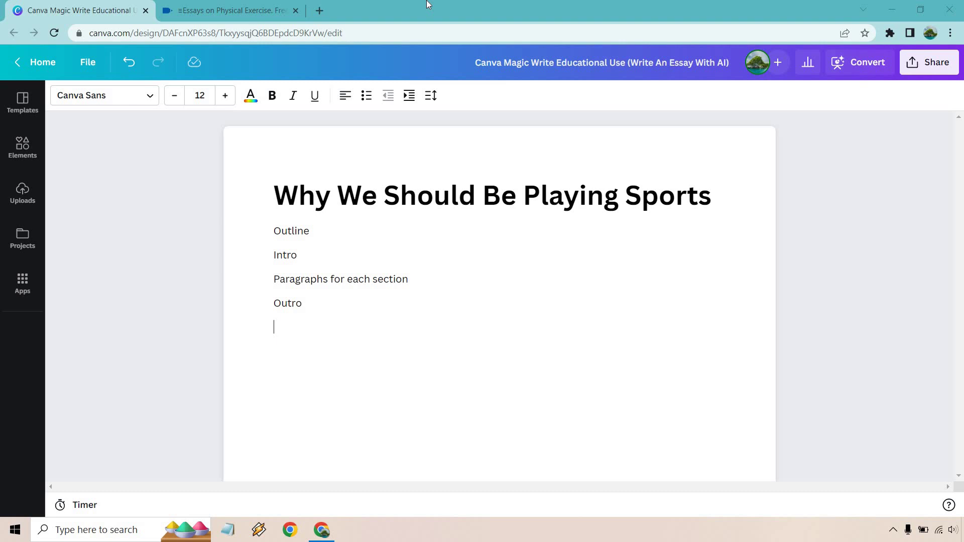
Look through the GradesFixer physical exercise essay examples, then close that tab
left_click(226, 10)
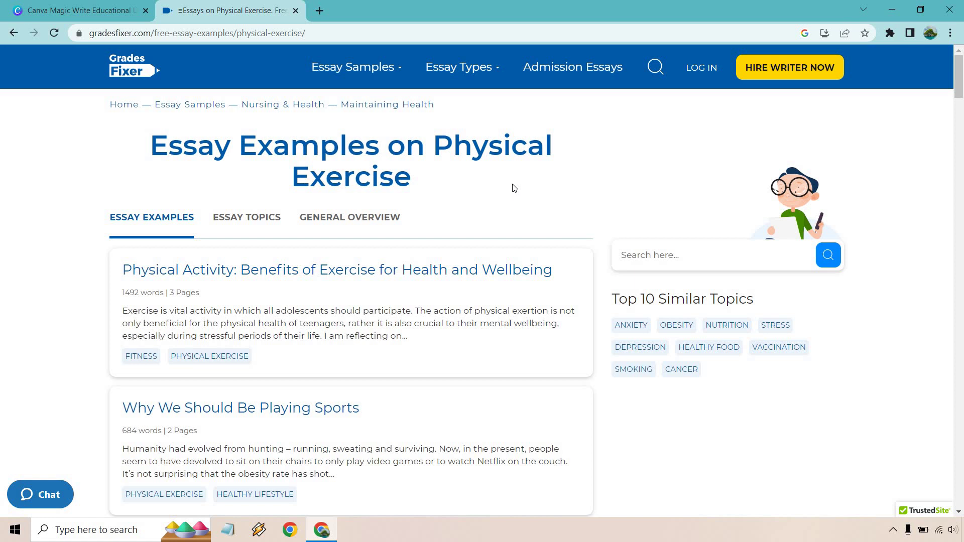
scroll(512, 171, "down", 1)
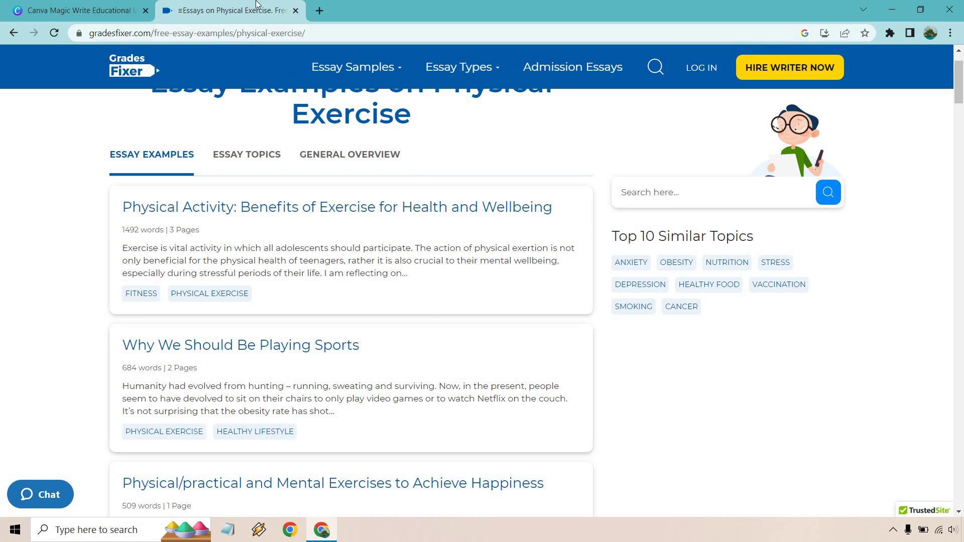
left_click(295, 11)
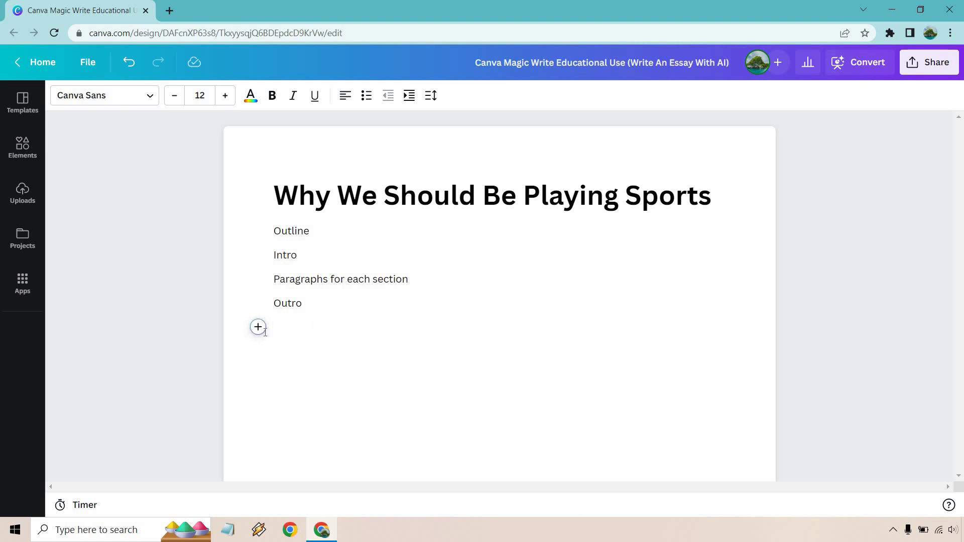
Generate a Magic Write outline for the essay 'Why We Would Be PLaying Sports' and accept it
left_click(258, 327)
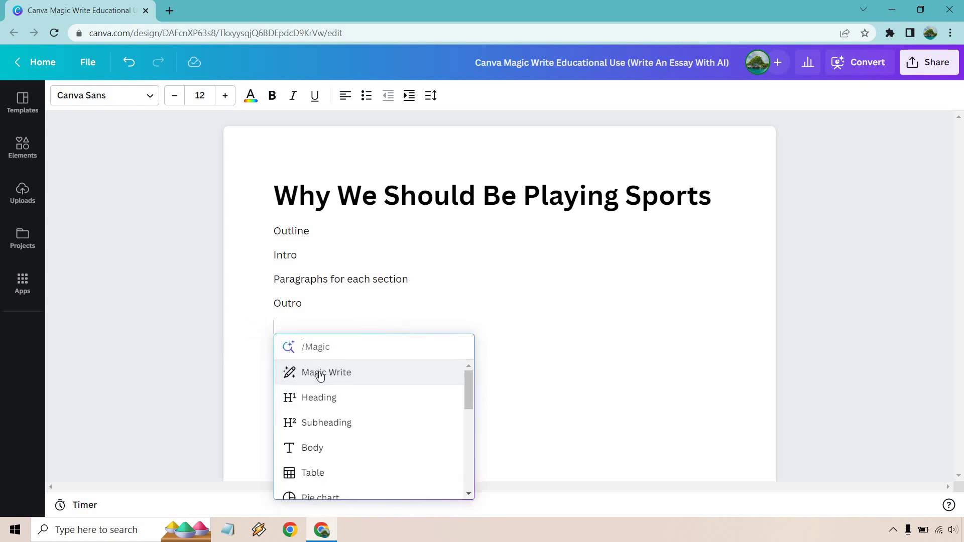
left_click(389, 382)
type("W")
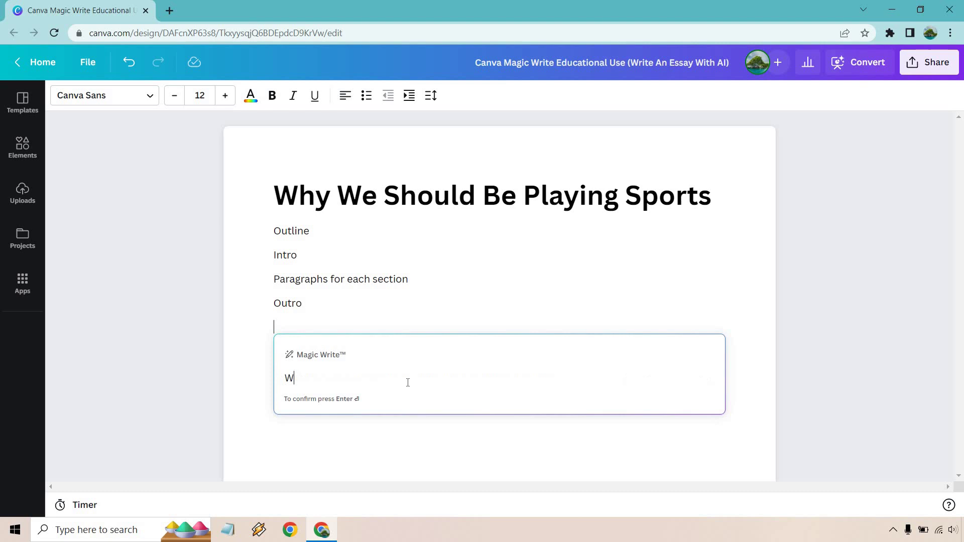
type("rite an outline for an essay called")
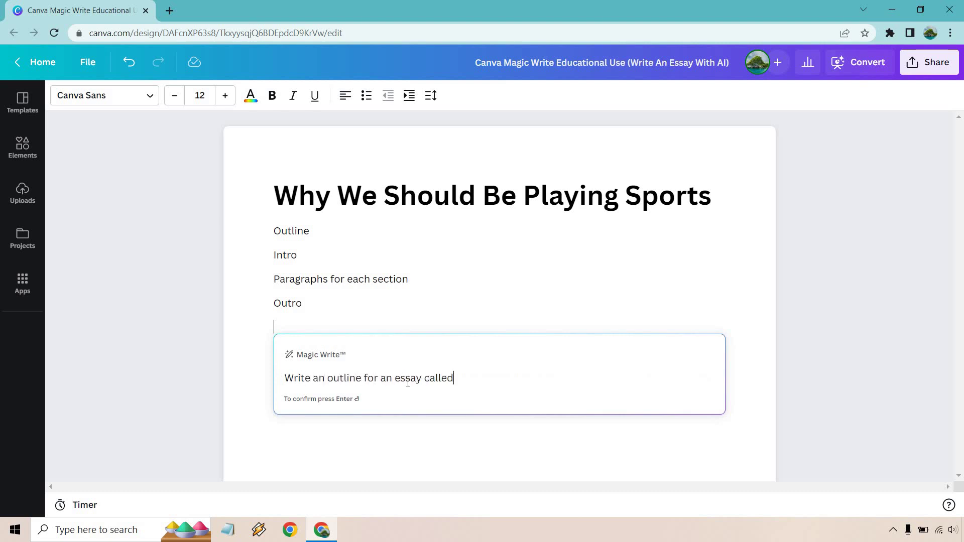
type(": Why We Would Be PLaying ")
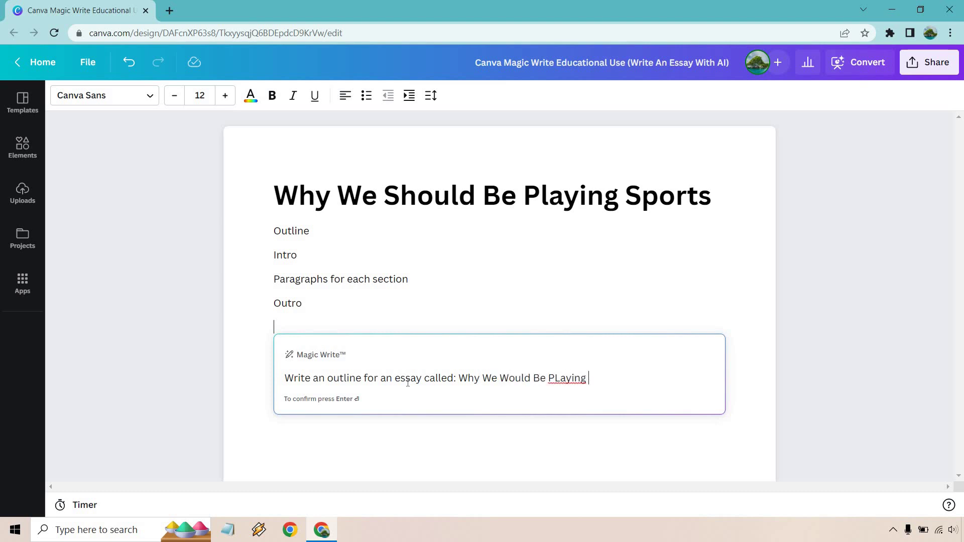
type("Sports")
key("Return")
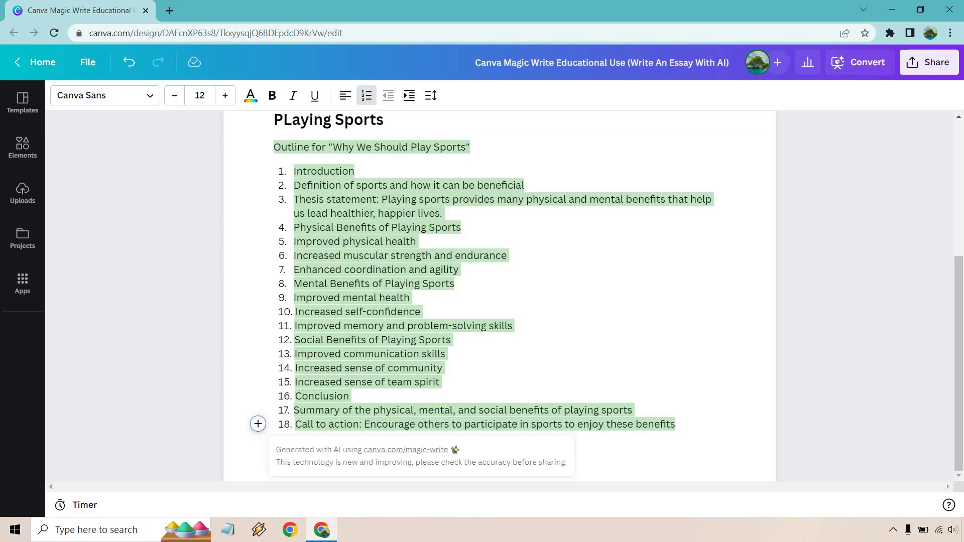
left_click(592, 321)
Delete the outline's prompt heading and add a blank line after Introduction
scroll(588, 307, "up", 1)
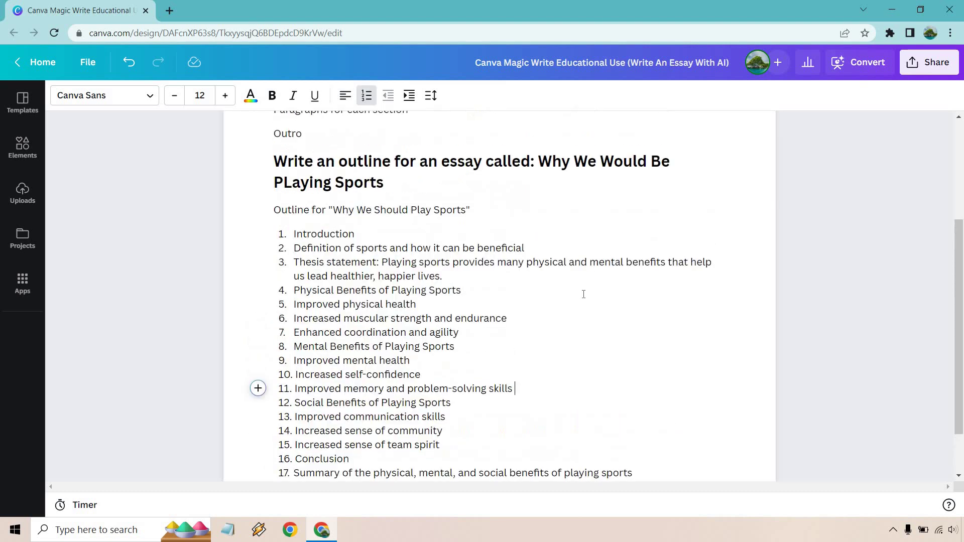
left_click_drag(392, 183, 253, 169)
key("Delete")
key("Delete")
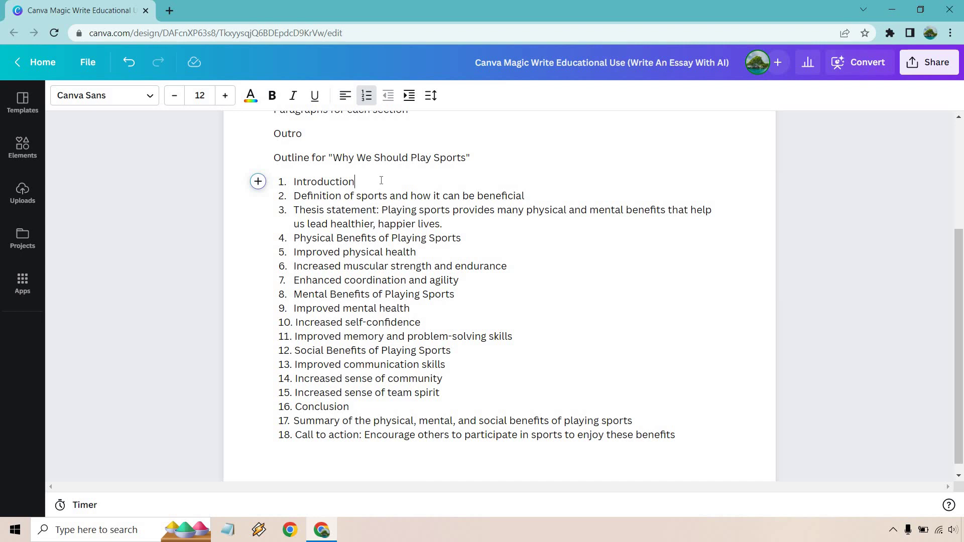
key("Return")
key("Return")
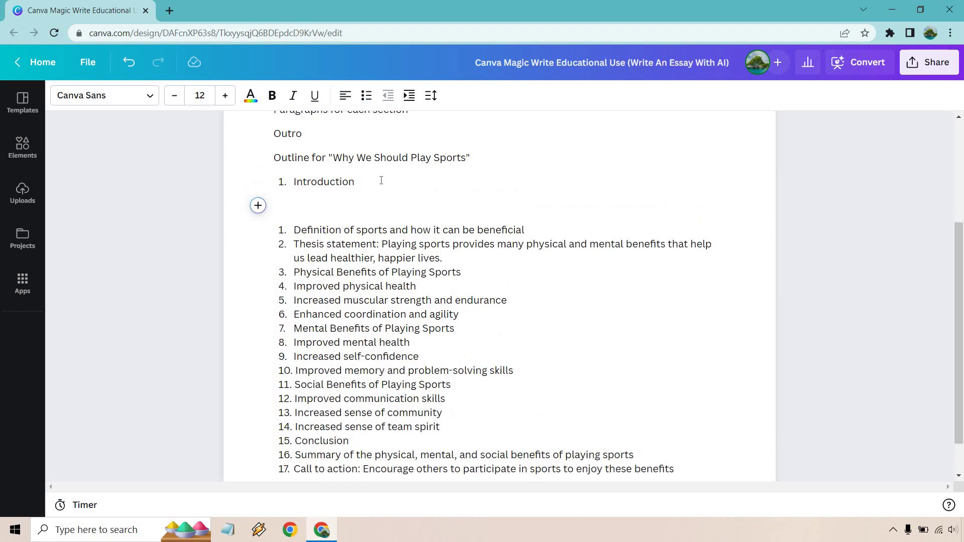
Delete the Outline line
scroll(381, 180, "up", 3)
scroll(314, 165, "down", 1)
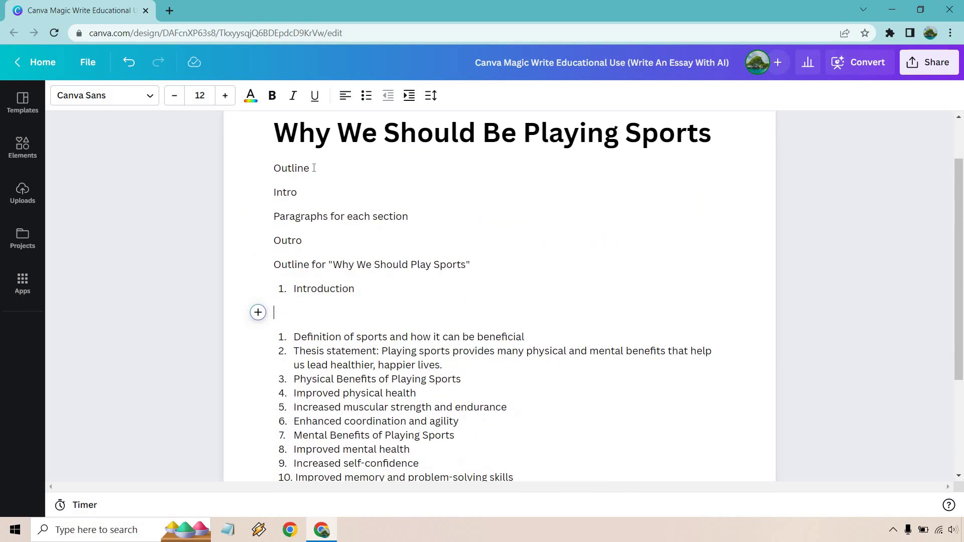
double_click(275, 168)
key("Delete")
key("Delete")
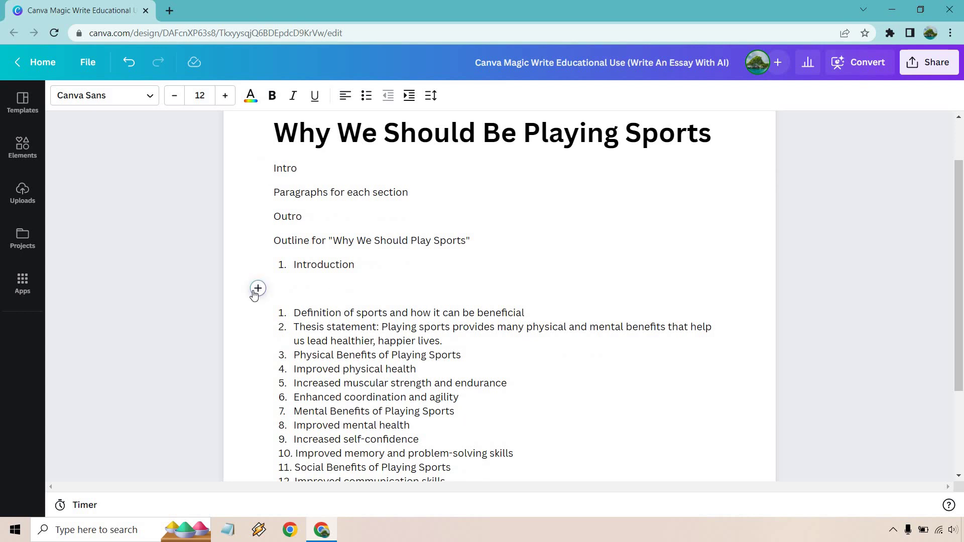
Generate a Magic Write introduction for 'Why We Should Be Playing Sports' and accept it
left_click(257, 288)
left_click(327, 331)
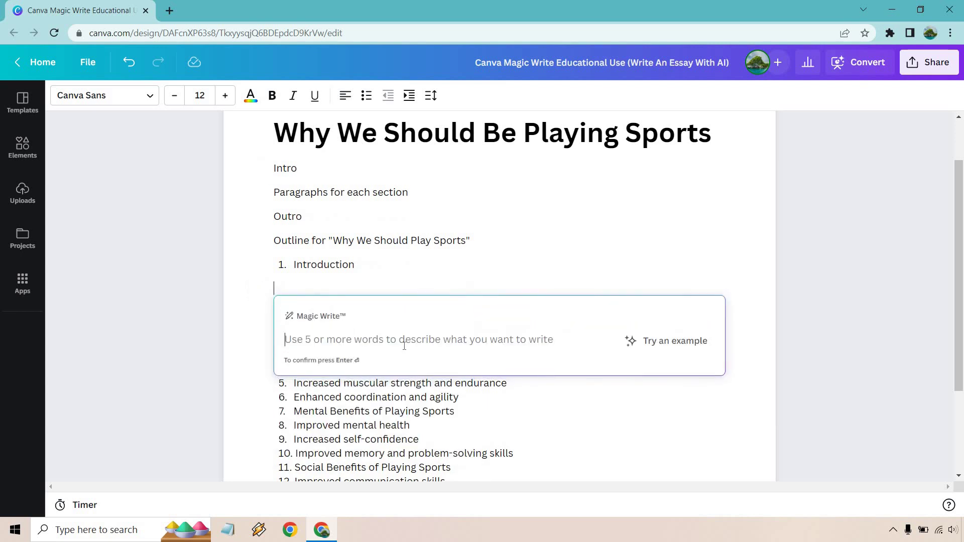
type("Write me an introduction for an essay called: Why We Should Be Playing Sports")
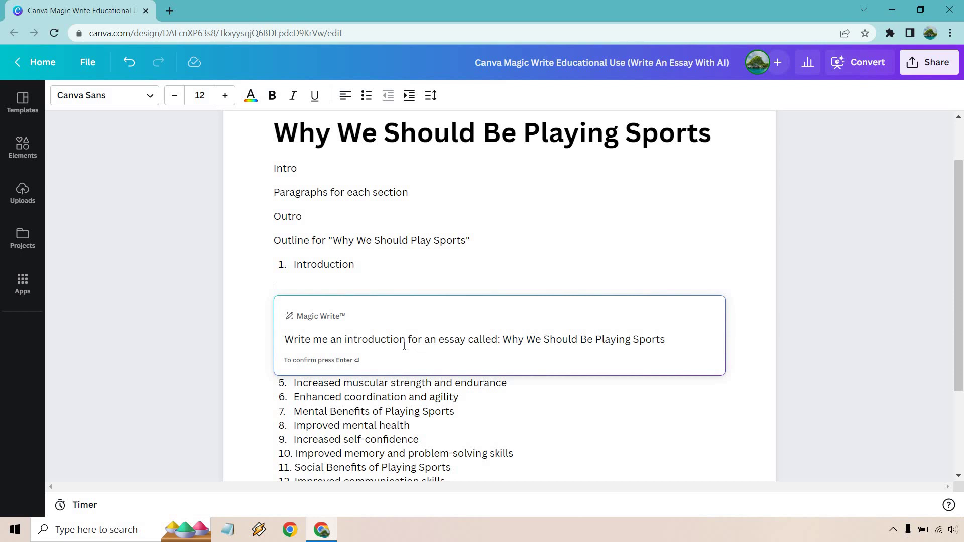
key("Return")
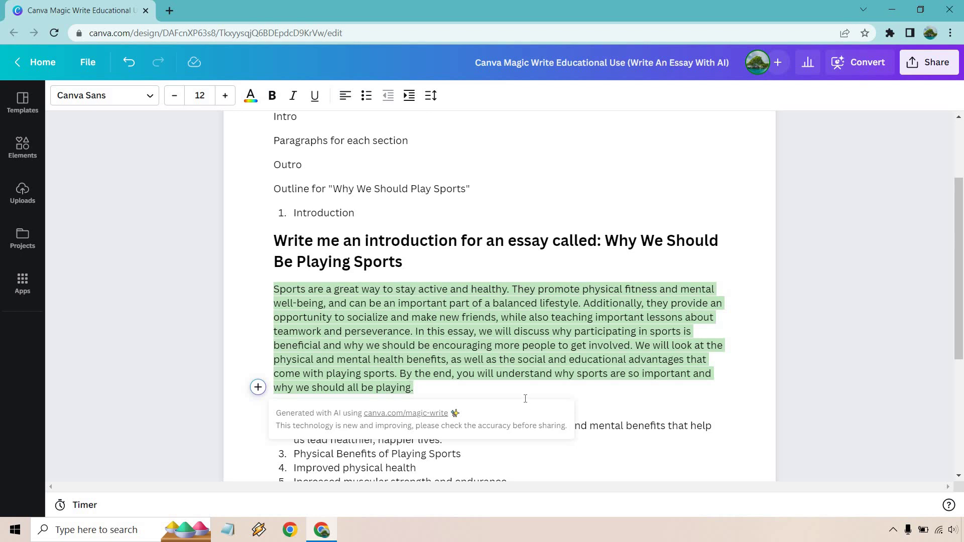
left_click(472, 265)
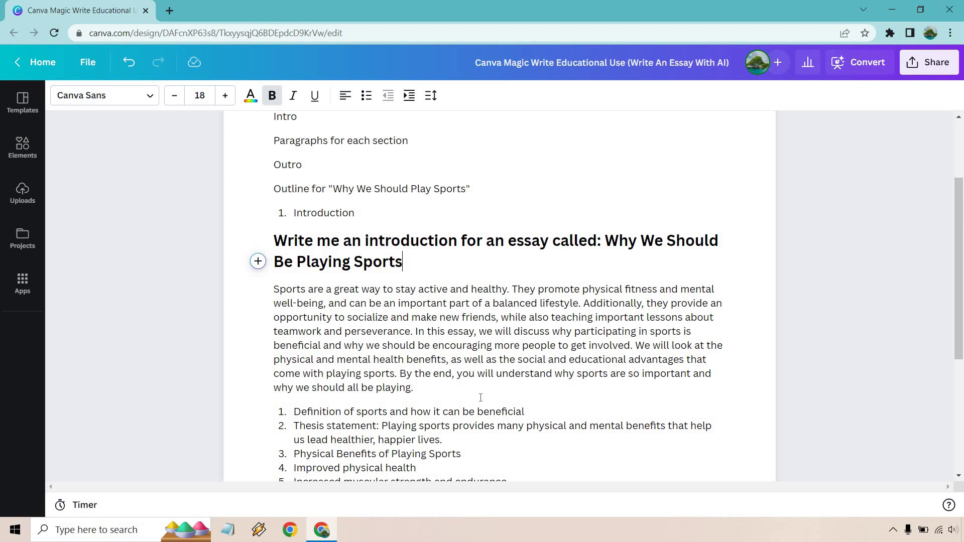
Add an empty line after the introduction and make the Definition item a plain paragraph
scroll(481, 398, "down", 3)
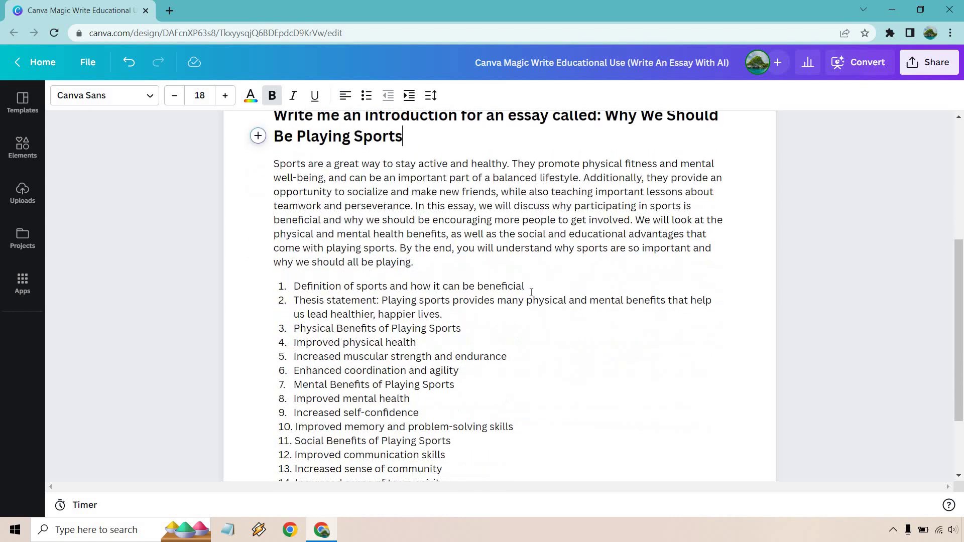
scroll(531, 292, "down", 2)
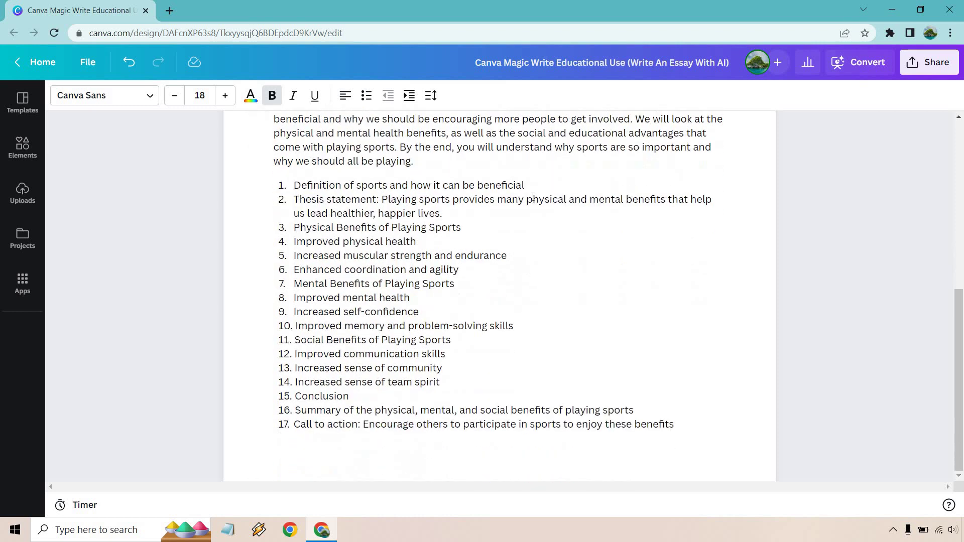
scroll(532, 196, "up", 3)
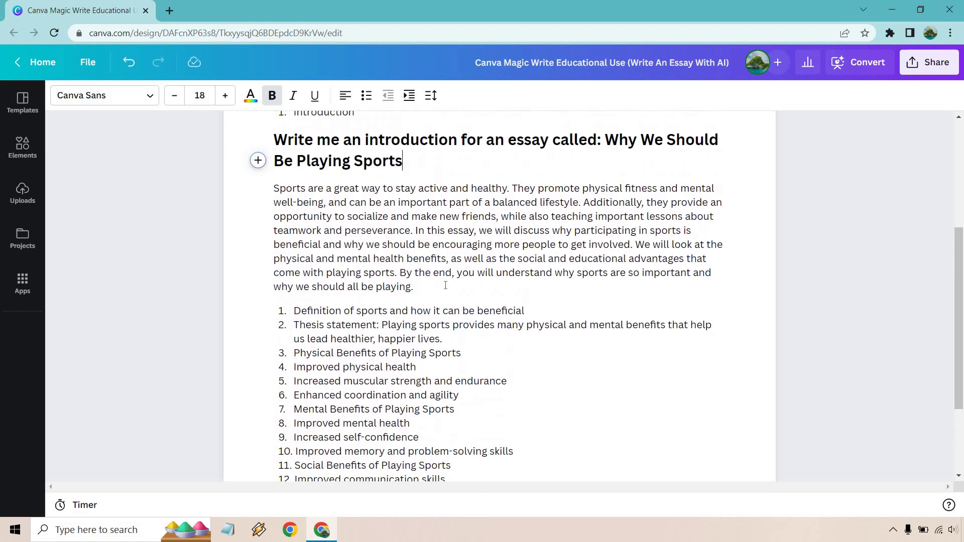
left_click(445, 285)
key("Return")
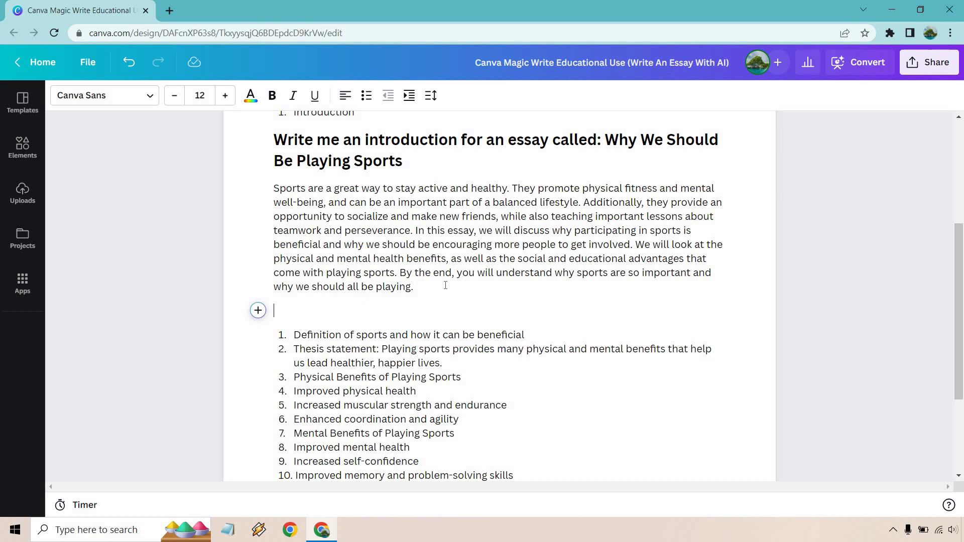
left_click(294, 333)
key("BackSpace")
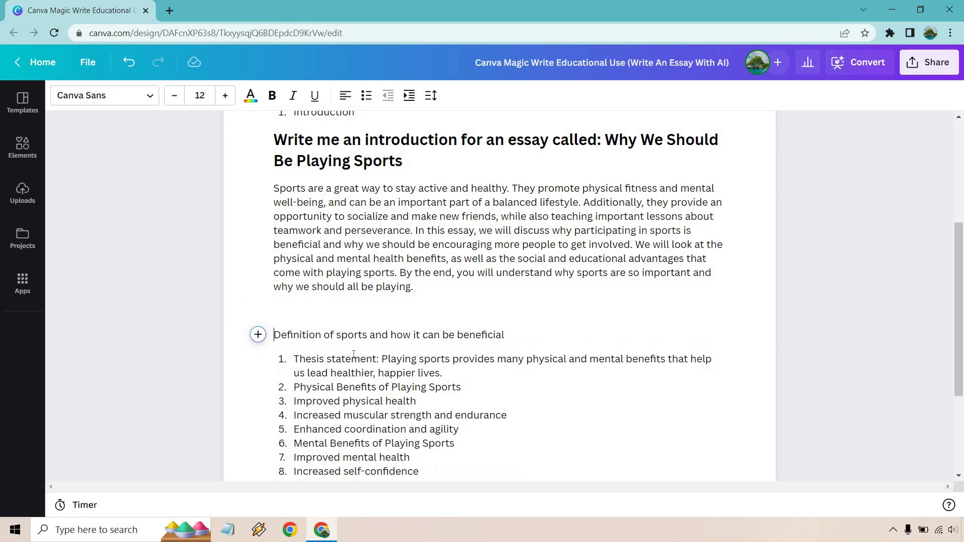
key("Return")
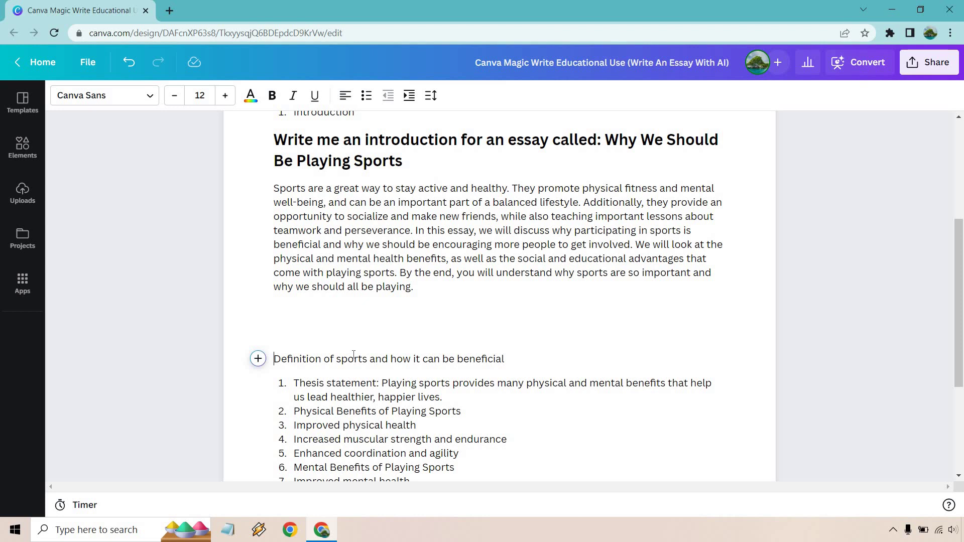
key("BackSpace")
Remove 'Increased sense of community' from the outline and add a blank line under the definition prompt
scroll(406, 321, "down", 3)
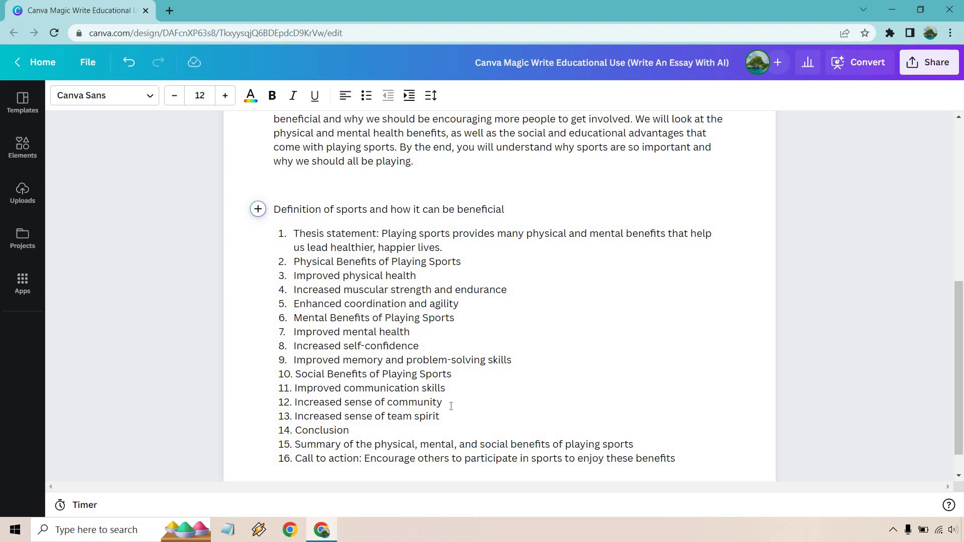
left_click_drag(451, 406, 253, 412)
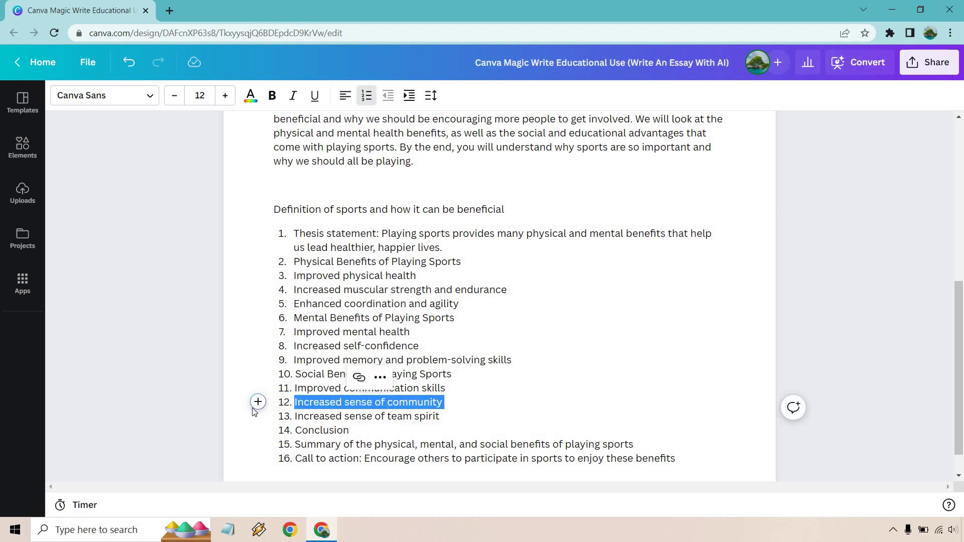
key("BackSpace")
key("BackSpace")
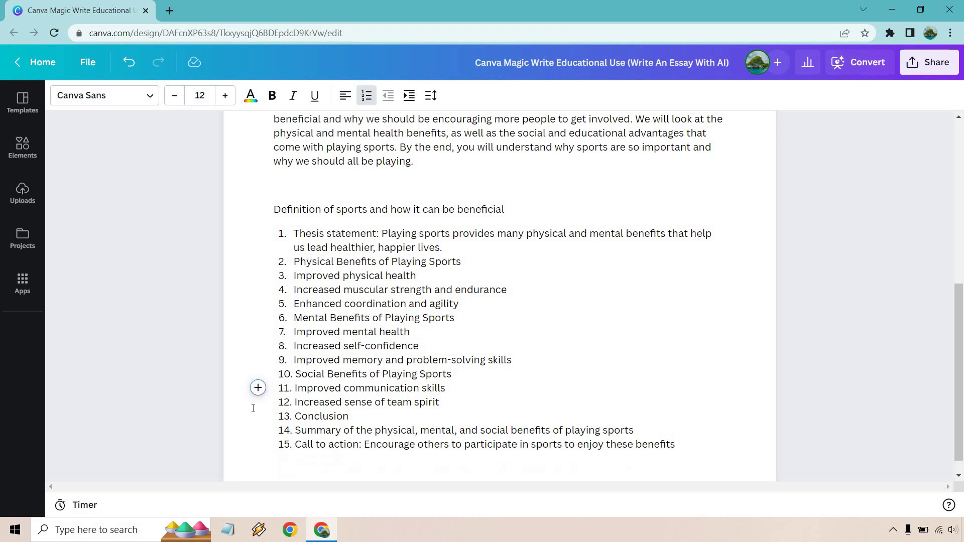
left_click(548, 206)
key("Return")
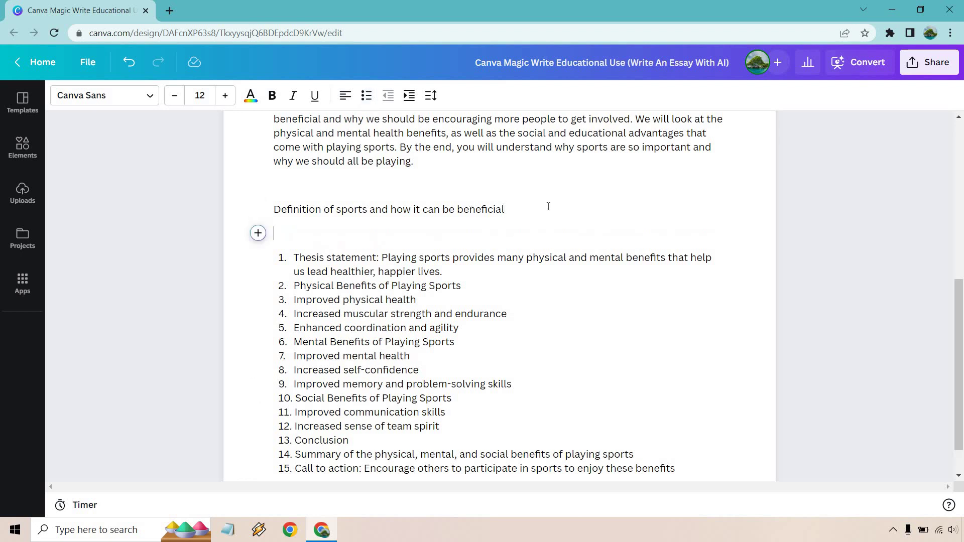
left_click_drag(538, 207, 281, 197)
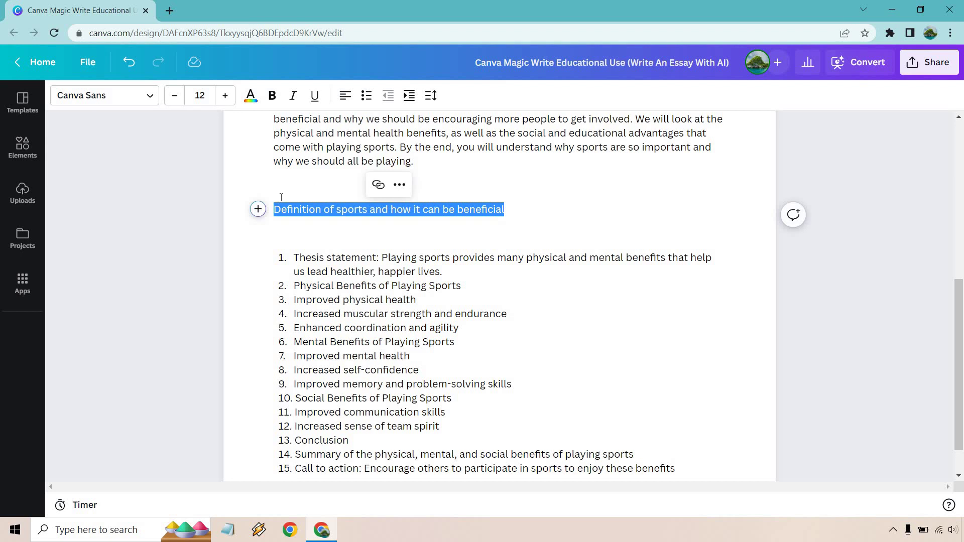
Generate a Magic Write paragraph defining sports from the selected definition prompt
left_click(258, 208)
left_click(327, 255)
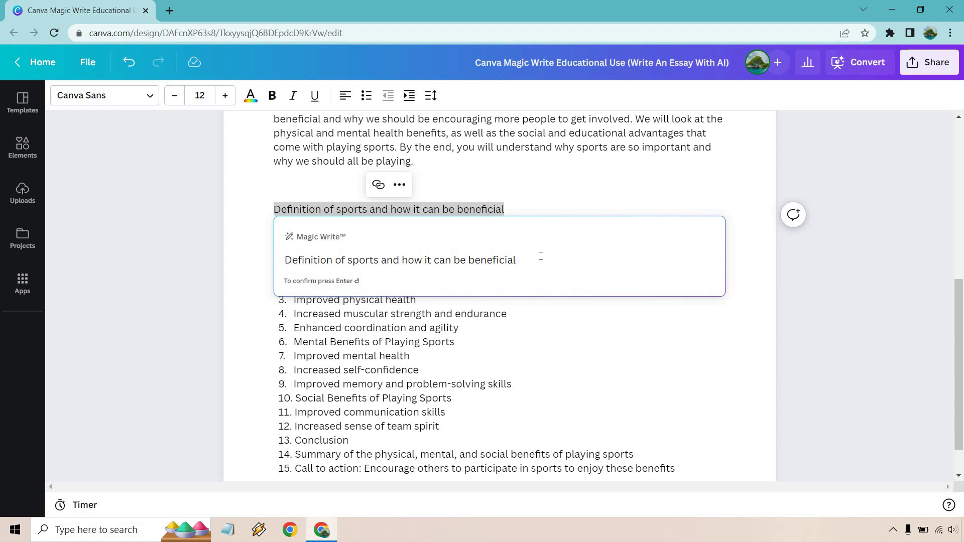
key("Return")
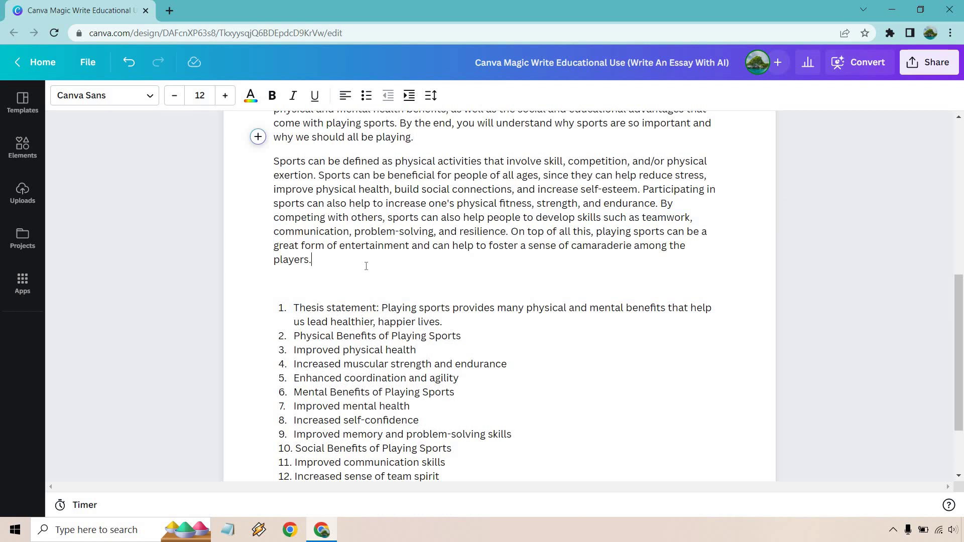
scroll(390, 374, "up", 1)
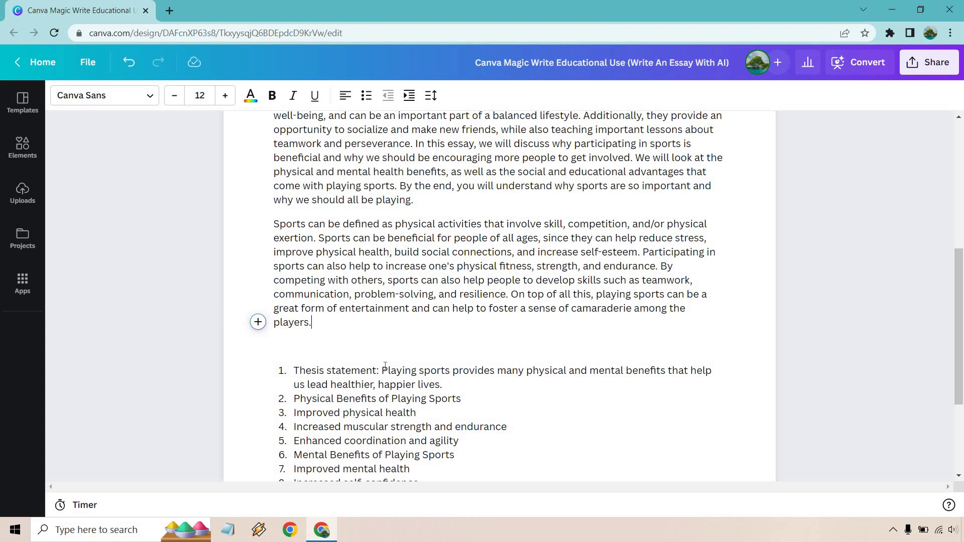
scroll(395, 351, "down", 1)
scroll(383, 260, "down", 1)
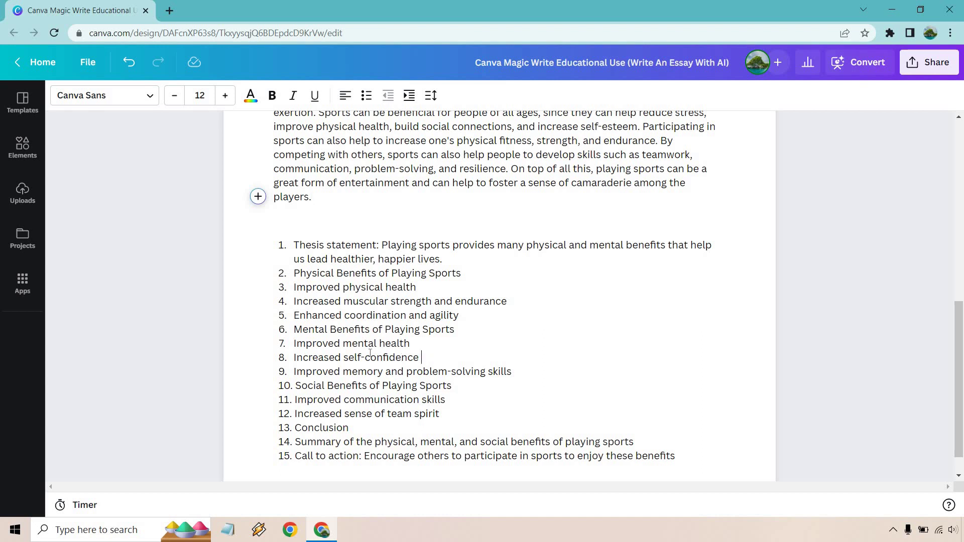
Add an empty line after the definition paragraph and start a new Magic Write prompt there
left_click_drag(421, 357, 294, 357)
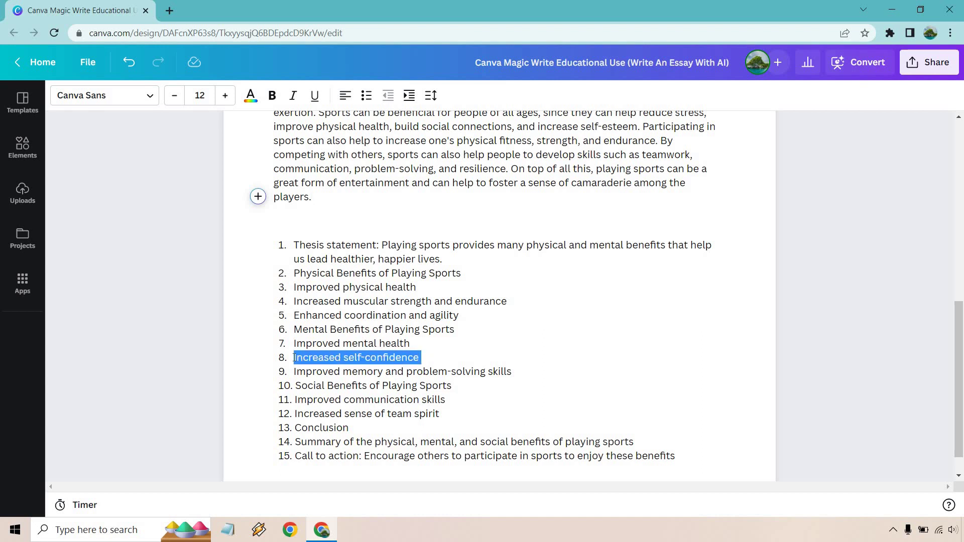
left_click(376, 197)
key("Return")
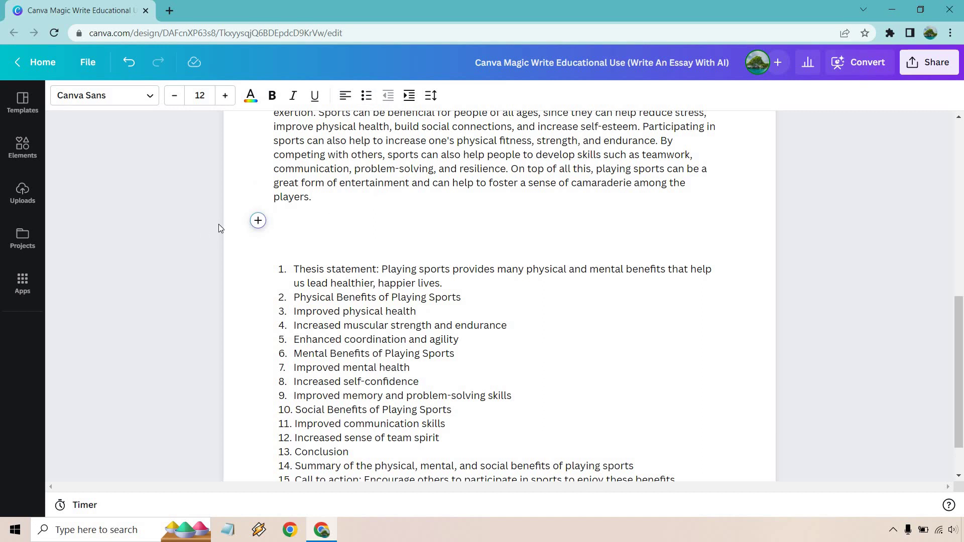
left_click(258, 220)
left_click(345, 261)
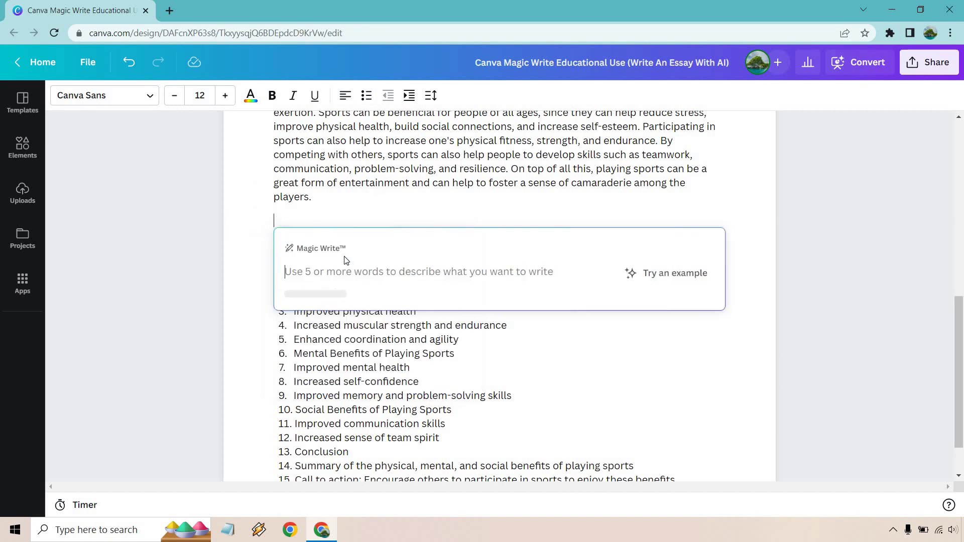
Generate a paragraph on why playing sports increases self confidence, then delete its prompt heading
type("Talk about ")
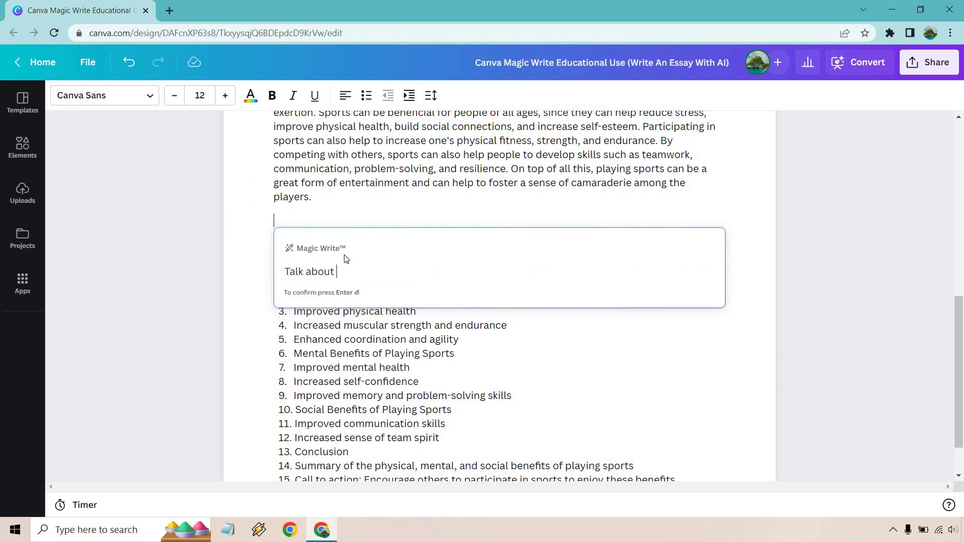
type("why playing sports will increase")
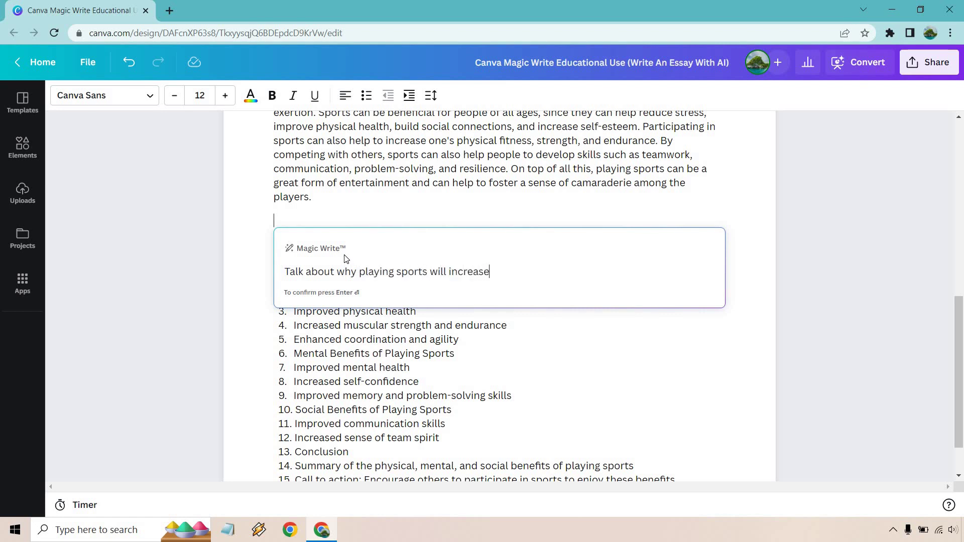
type(" your self confidence.")
key("Return")
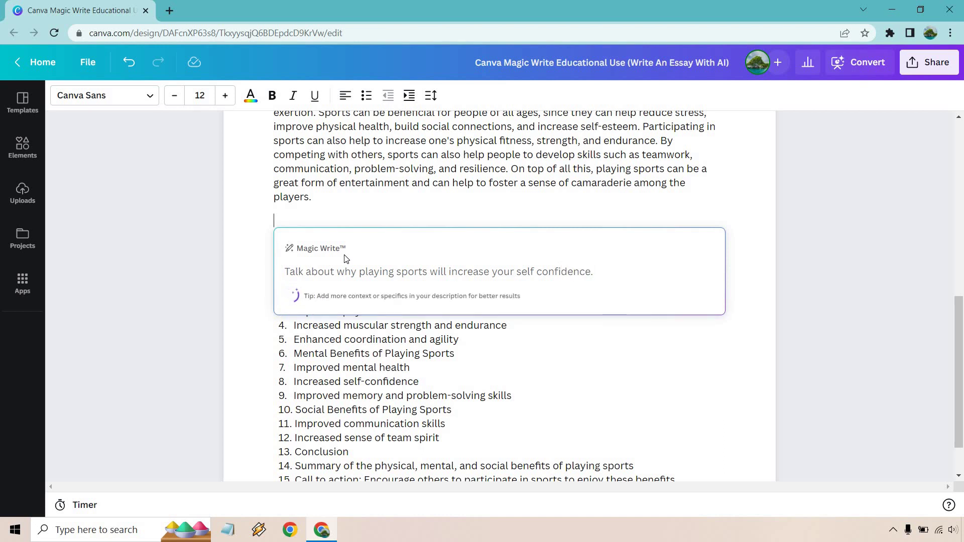
scroll(428, 251, "up", 3)
left_click_drag(360, 321, 131, 288)
key("BackSpace")
key("BackSpace")
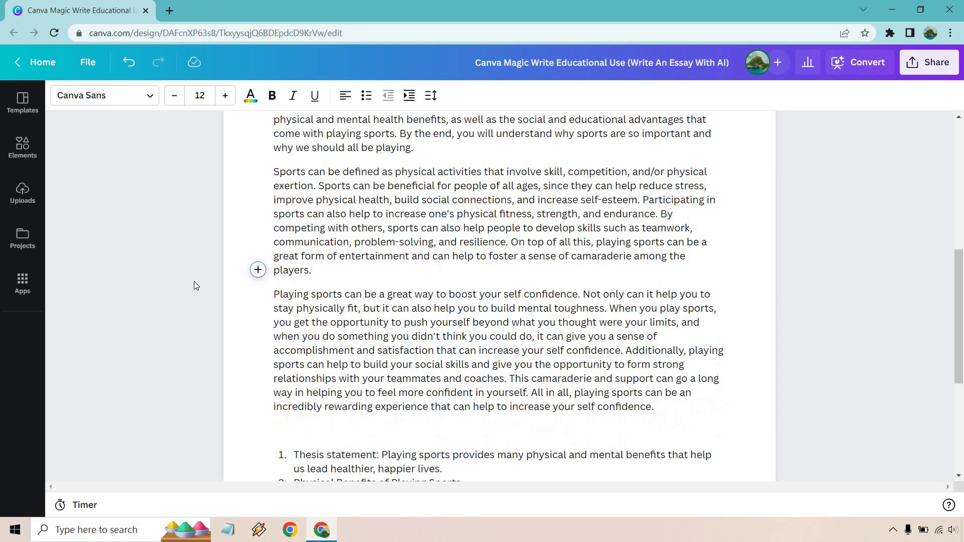
scroll(583, 328, "down", 2)
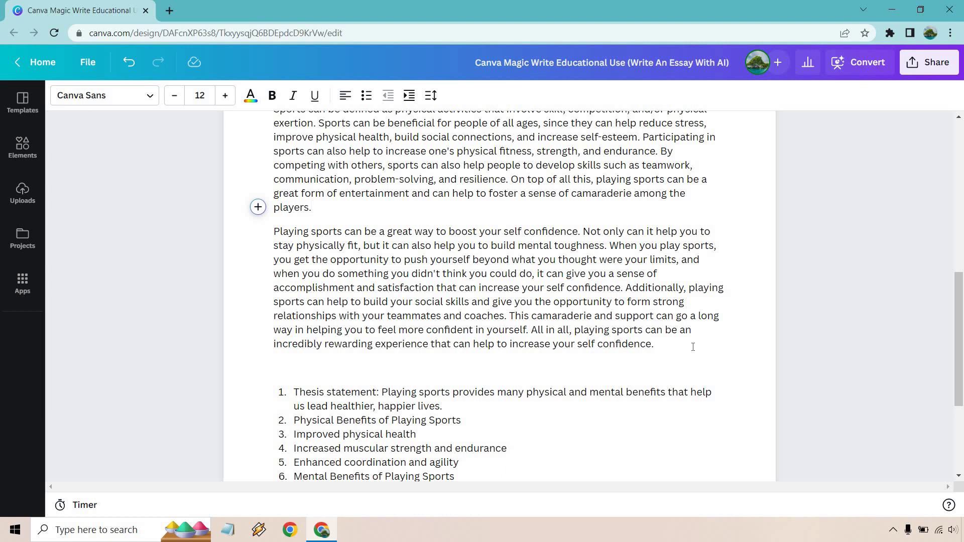
scroll(669, 330, "down", 3)
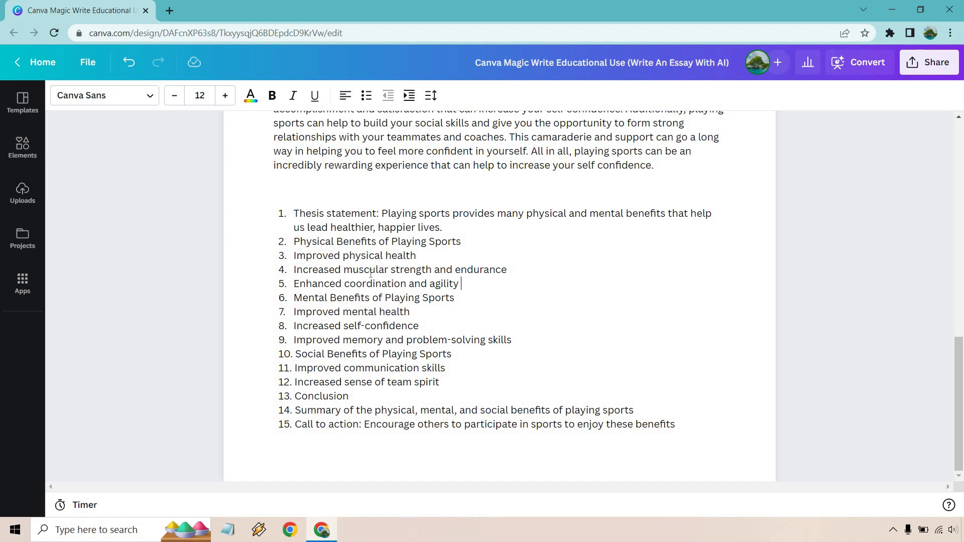
After the self-confidence paragraph, generate a Magic Write paragraph on enhanced coordination and agility
left_click_drag(461, 284, 294, 283)
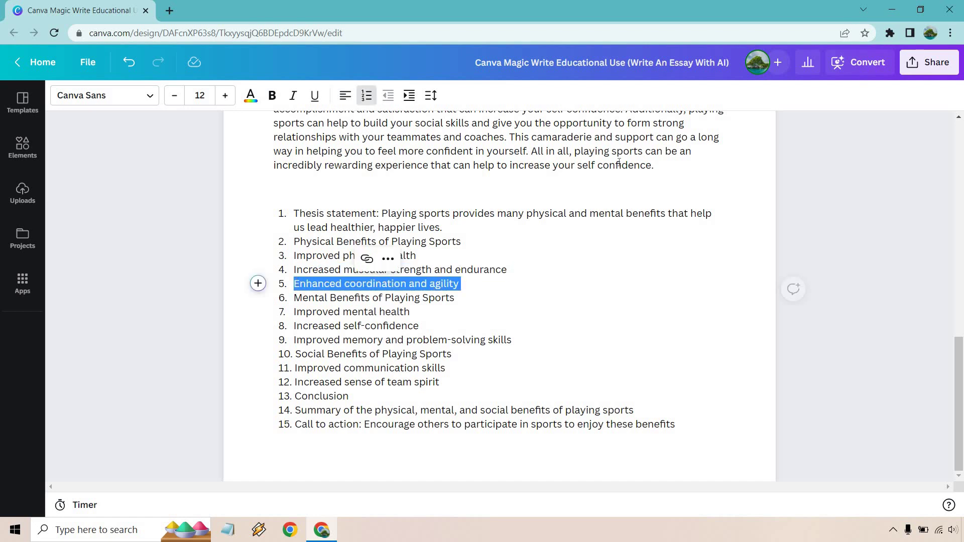
left_click(675, 168)
key("Return")
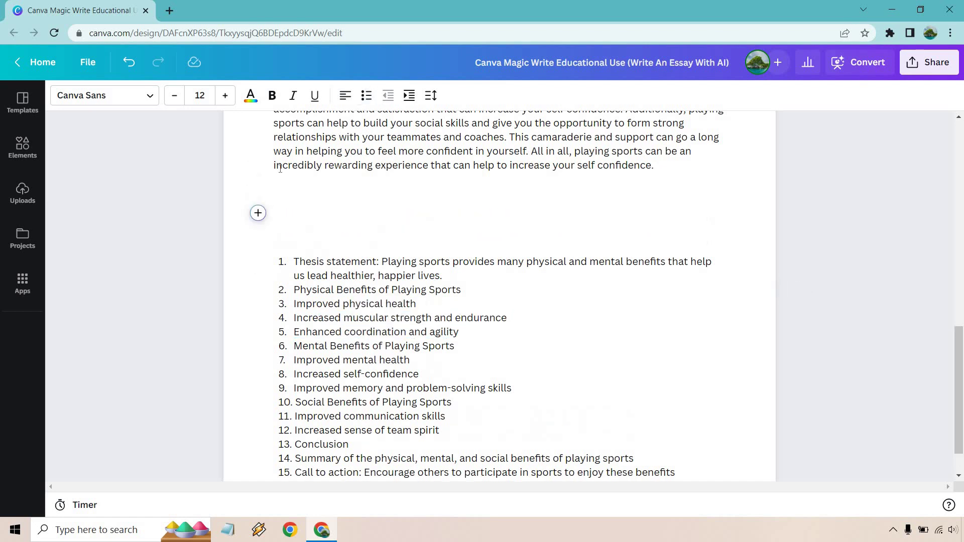
left_click(258, 213)
left_click(316, 258)
type("Talk about how playing sports can enhance your coordination and agility.")
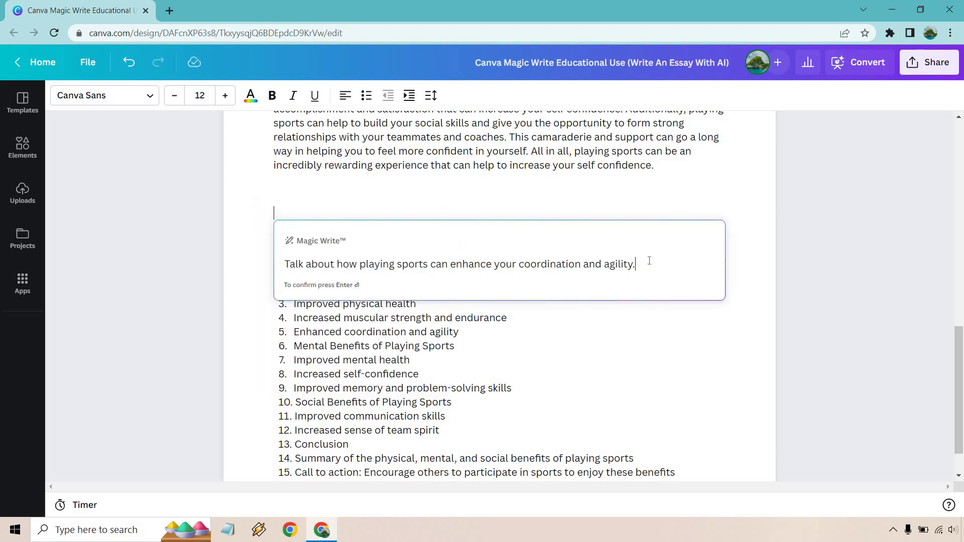
key("Return")
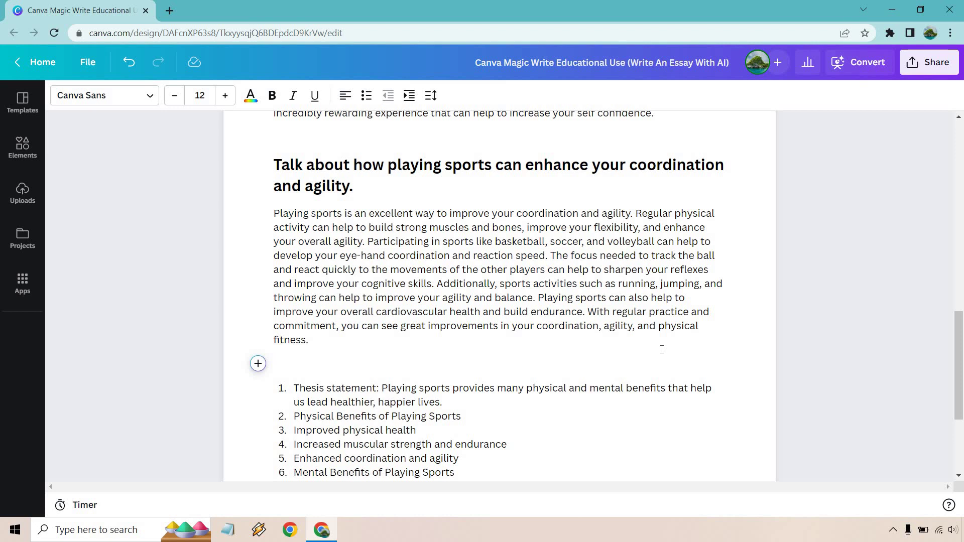
Delete the coordination paragraph's prompt heading and the cardiovascular health sentence
scroll(683, 350, "up", 1)
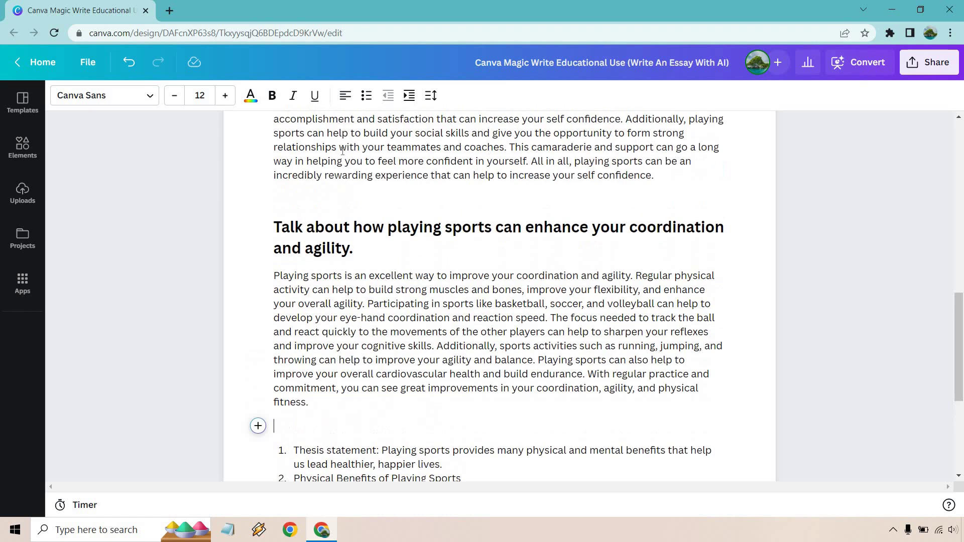
left_click_drag(366, 251, 273, 228)
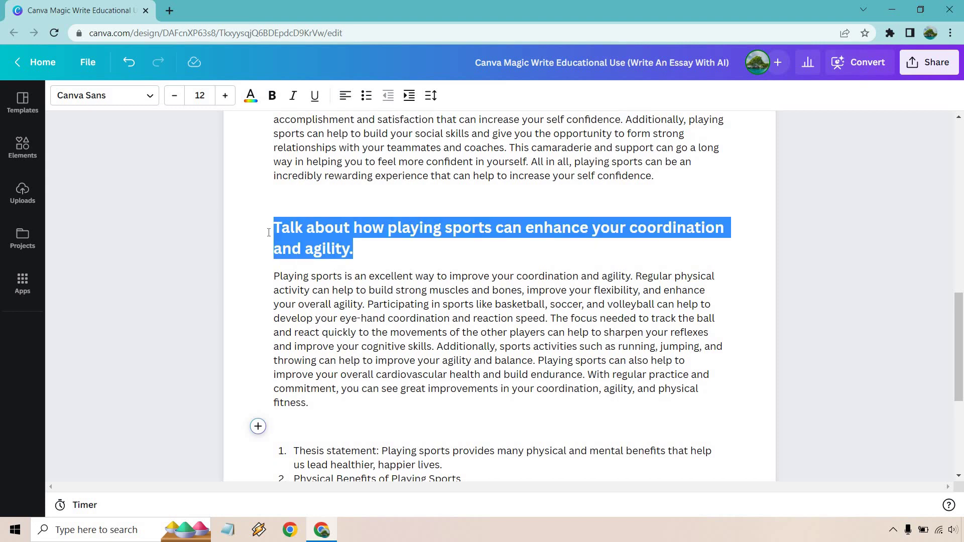
key("BackSpace")
key("BackSpace")
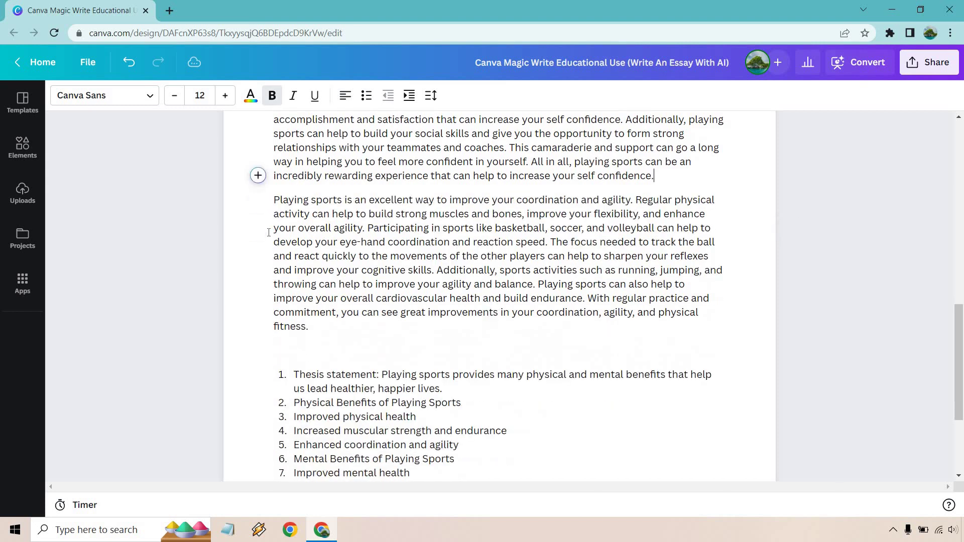
scroll(398, 258, "up", 2)
scroll(482, 338, "down", 1)
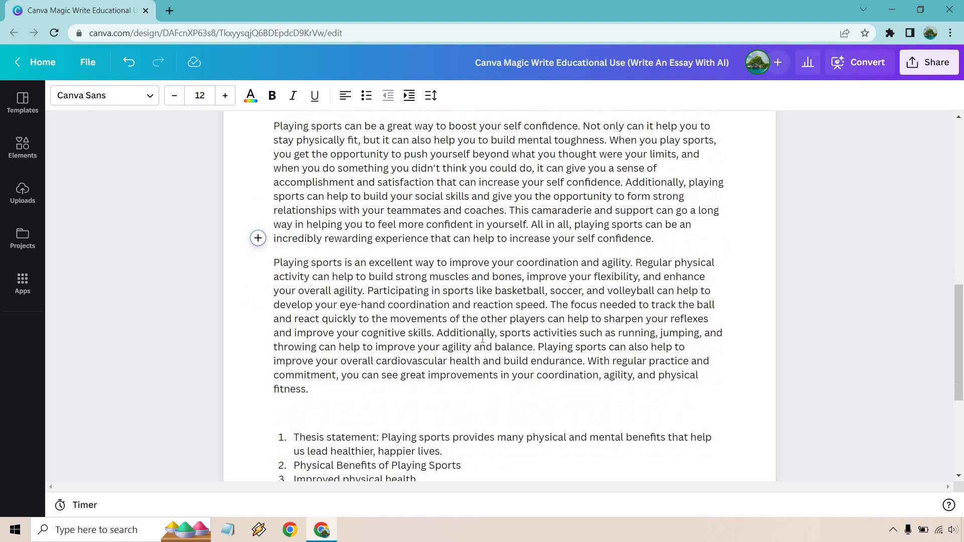
left_click_drag(537, 347, 585, 362)
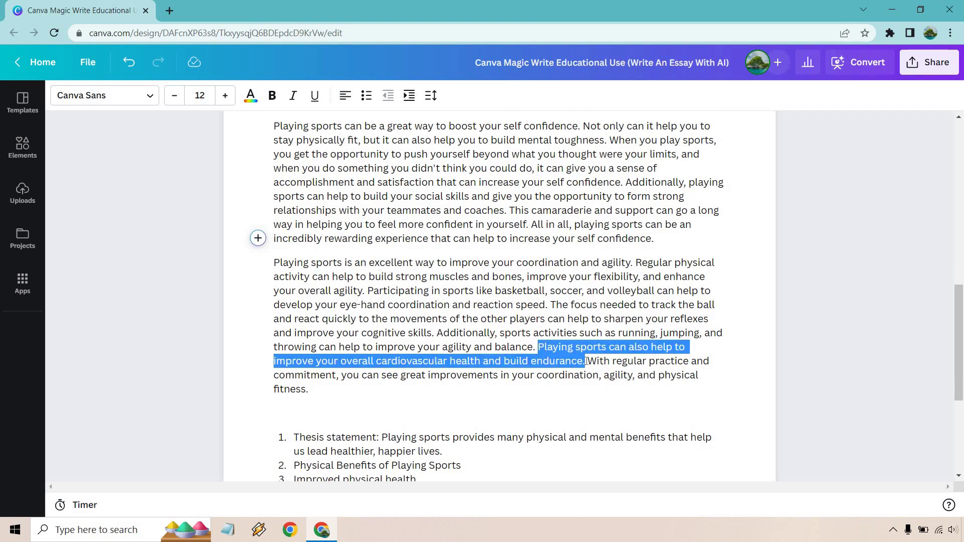
key("BackSpace")
key("BackSpace")
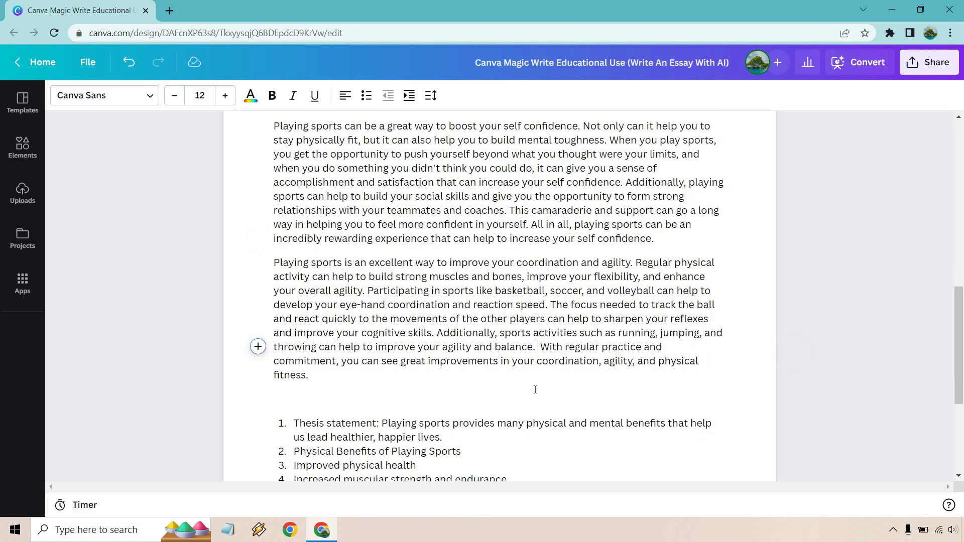
Delete the Intro line under the title, the introduction prompt heading and the Introduction item
scroll(653, 267, "down", 3)
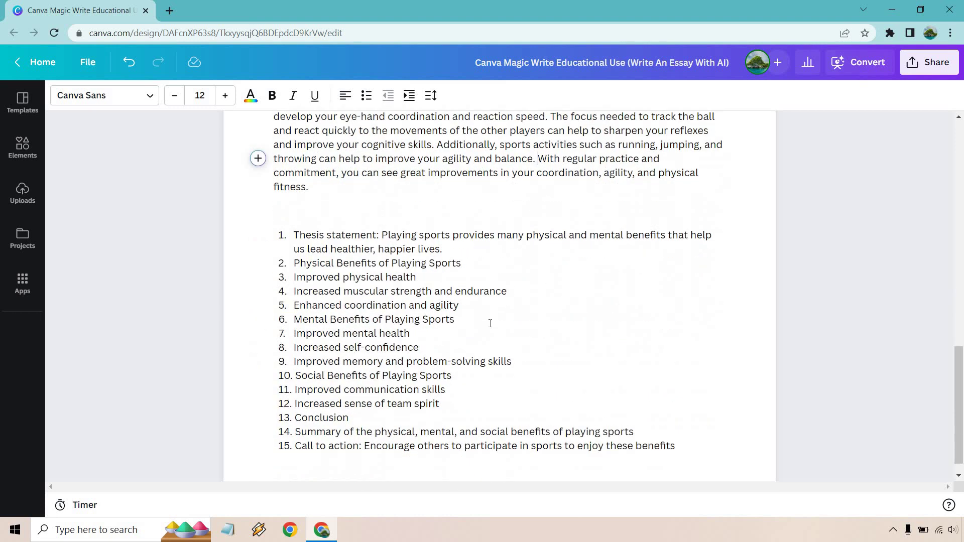
scroll(488, 323, "up", 11)
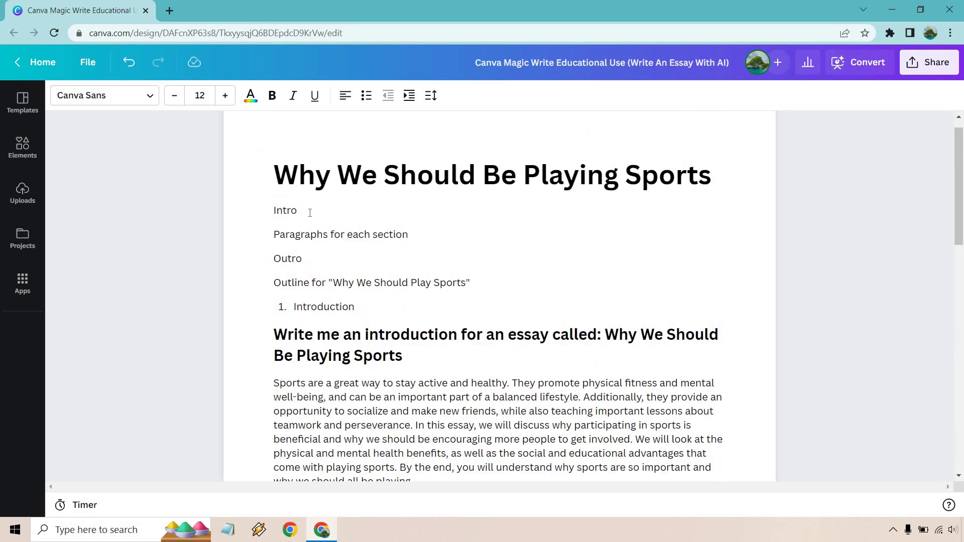
left_click_drag(309, 213, 271, 213)
key("BackSpace")
key("Delete")
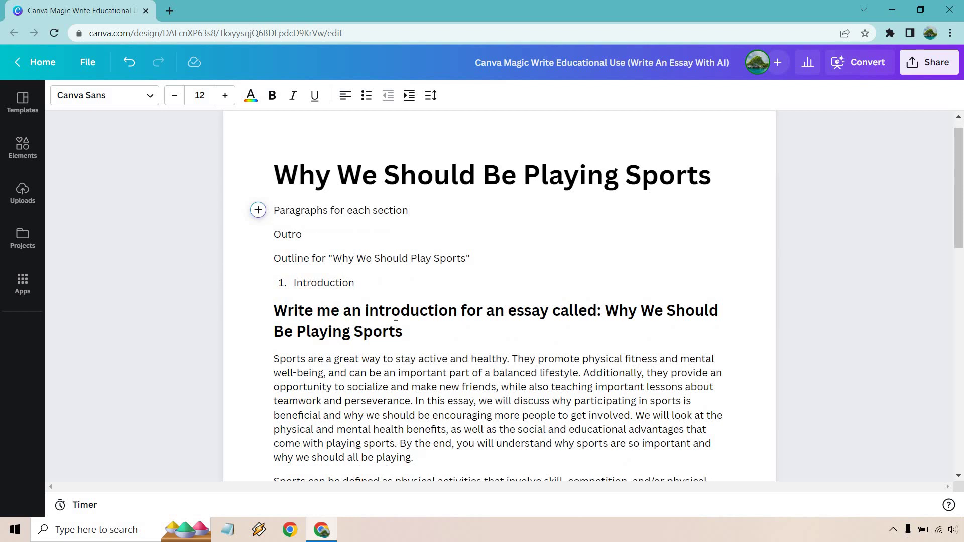
left_click_drag(411, 335, 294, 282)
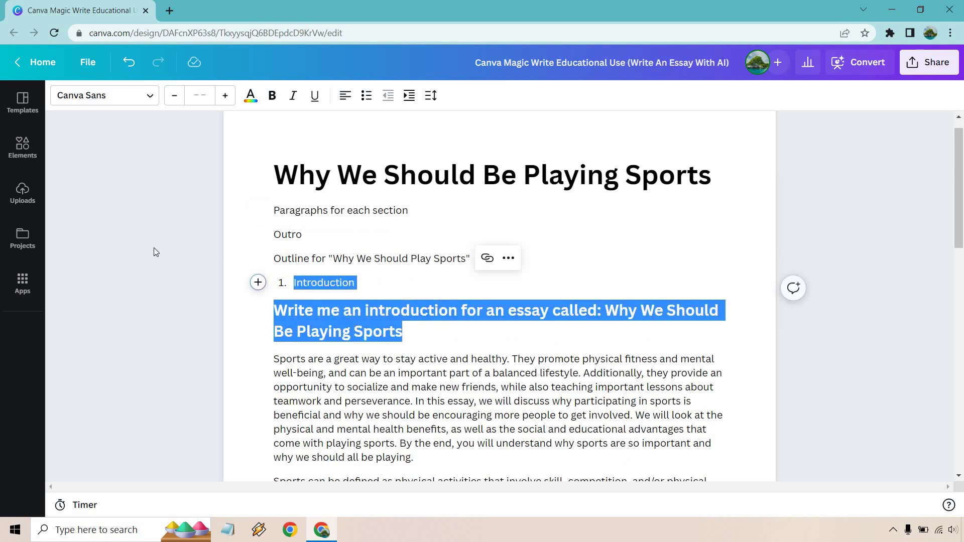
key("BackSpace")
key("BackSpace")
key("BackSpace")
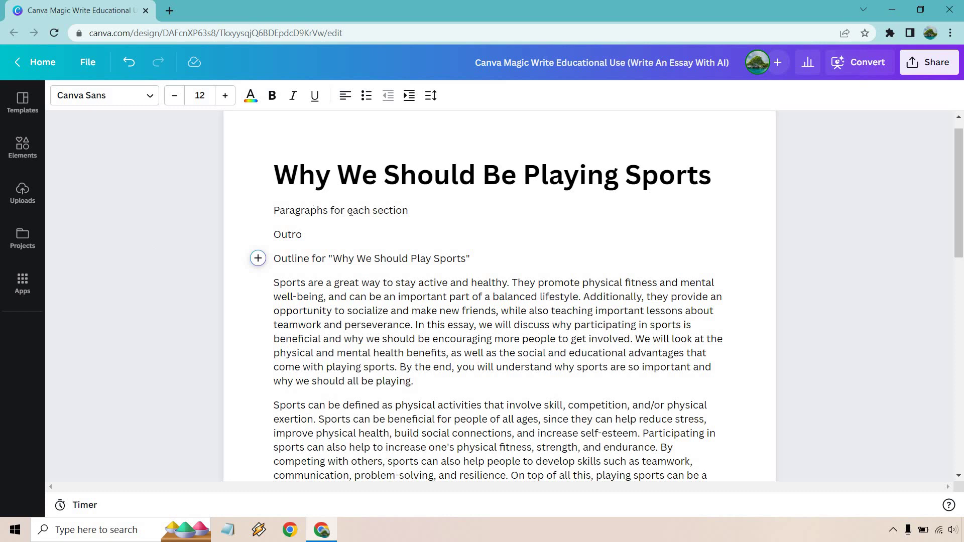
Delete the outline title line, the Paragraphs for each section and Outro lines, and the empty line
left_click_drag(409, 211, 273, 210)
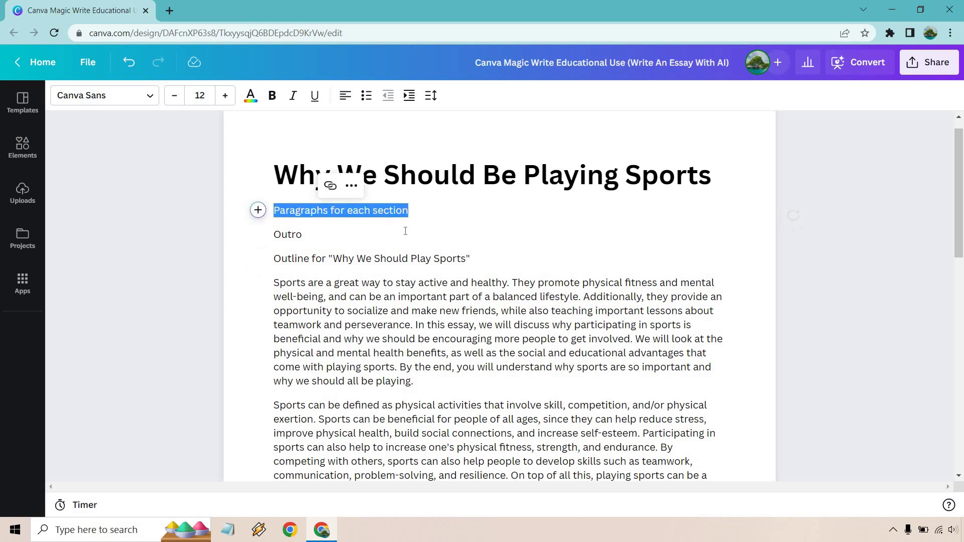
scroll(301, 213, "down", 15)
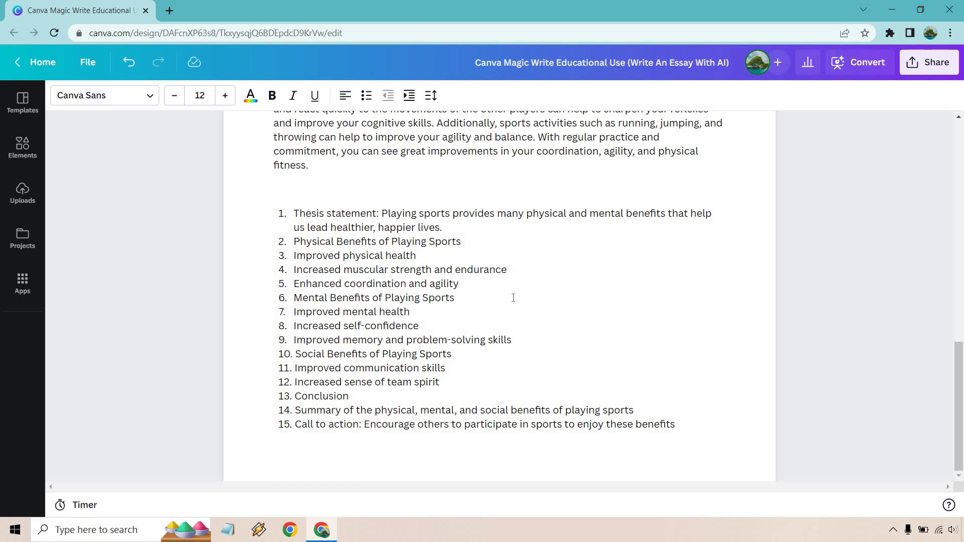
scroll(512, 298, "up", 15)
left_click(320, 259)
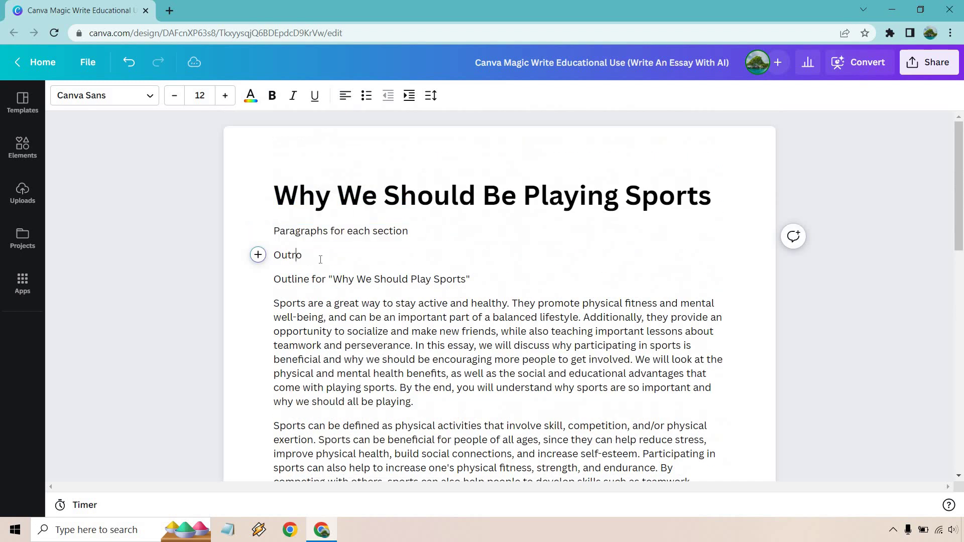
left_click_drag(476, 279, 260, 280)
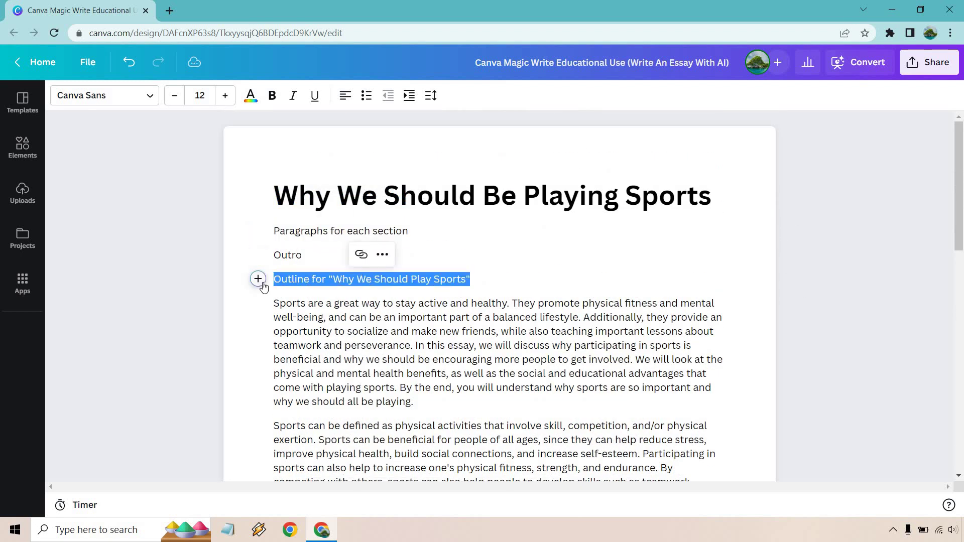
key("BackSpace")
key("BackSpace")
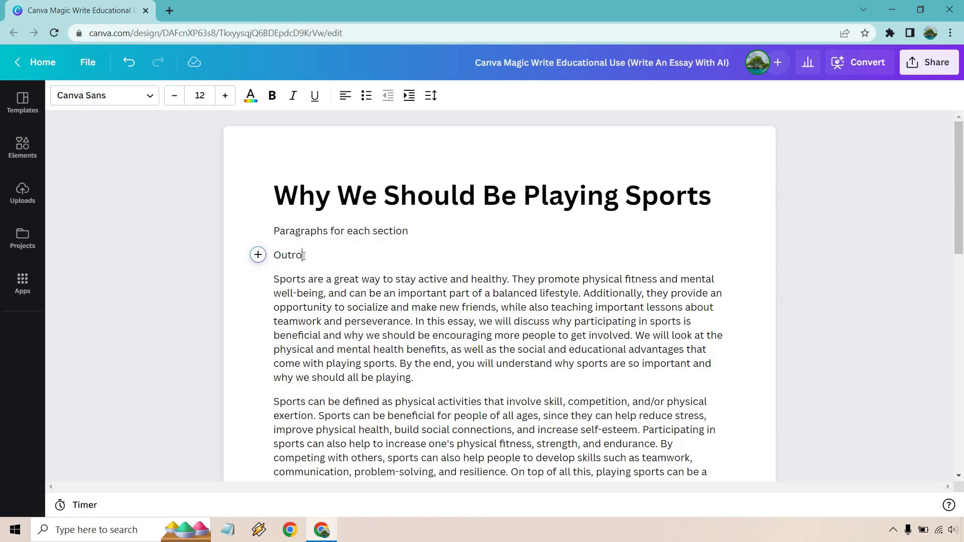
left_click_drag(303, 256, 271, 230)
key("BackSpace")
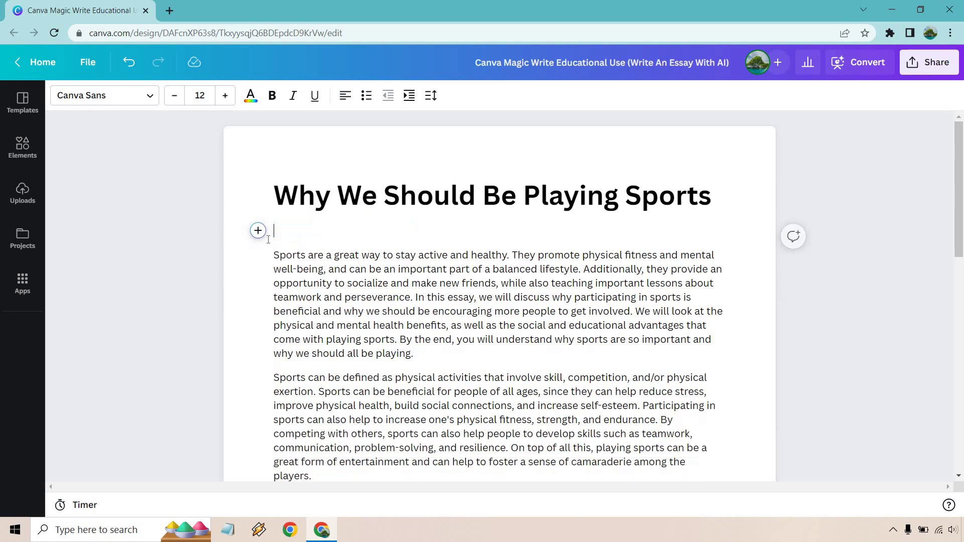
key("Delete")
Start a new empty line below item 15 of the outline
scroll(454, 272, "down", 15)
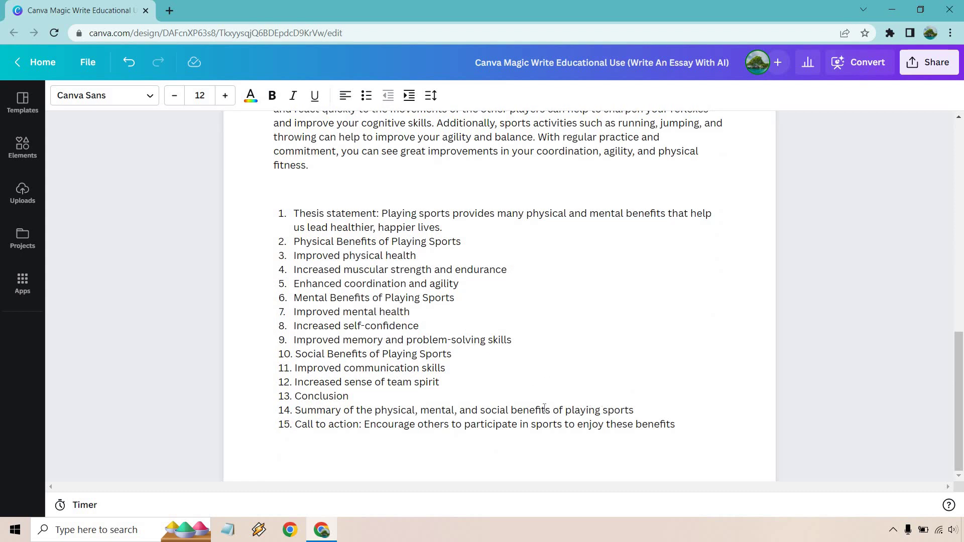
left_click_drag(678, 424, 367, 439)
left_click(366, 439)
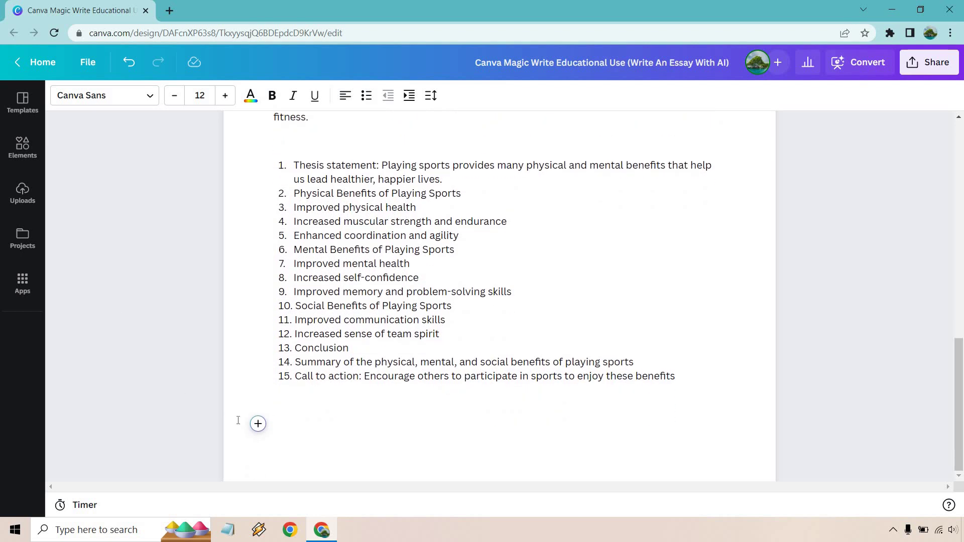
Generate and accept a Magic Write outro about staying fit, having fun and making friends
left_click(257, 423)
left_click(323, 287)
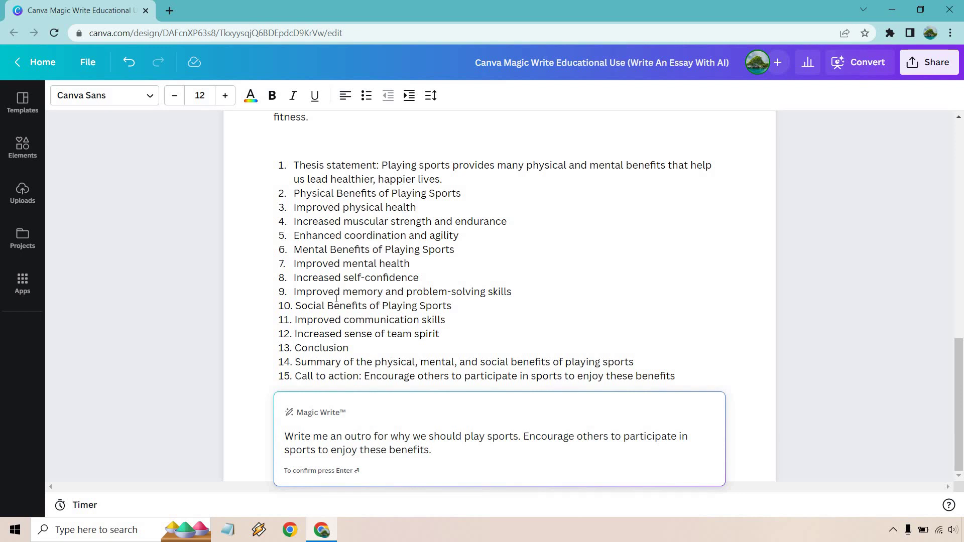
key("Return")
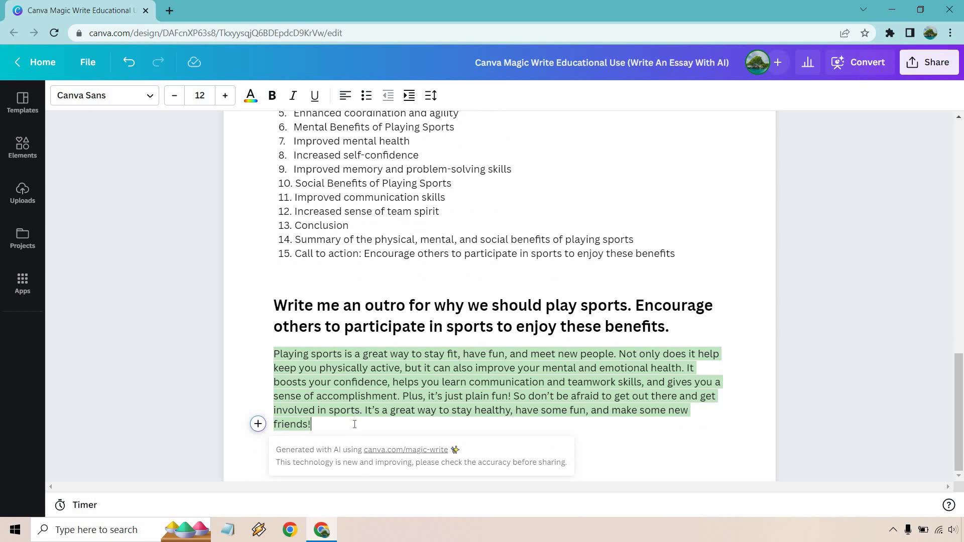
left_click(714, 334)
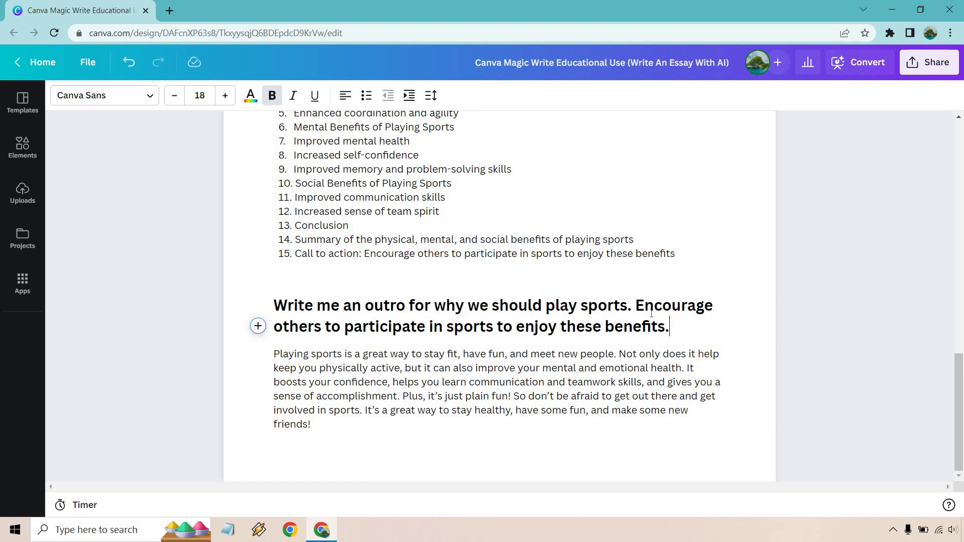
Delete the numbered outline, outro prompt heading and leftover empty line, then return to the introduction
left_click_drag(636, 308, 273, 299)
scroll(273, 298, "down", 2)
key("BackSpace")
key("BackSpace")
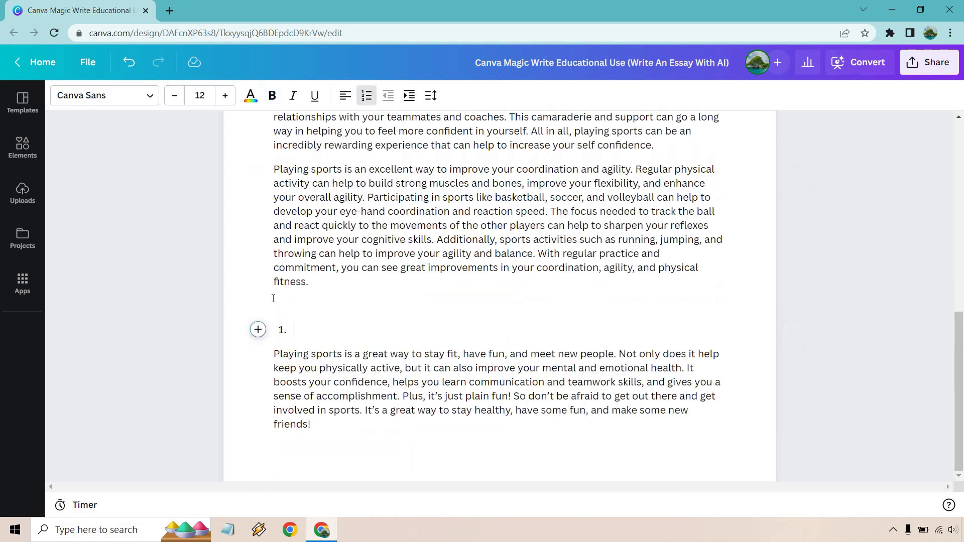
key("BackSpace")
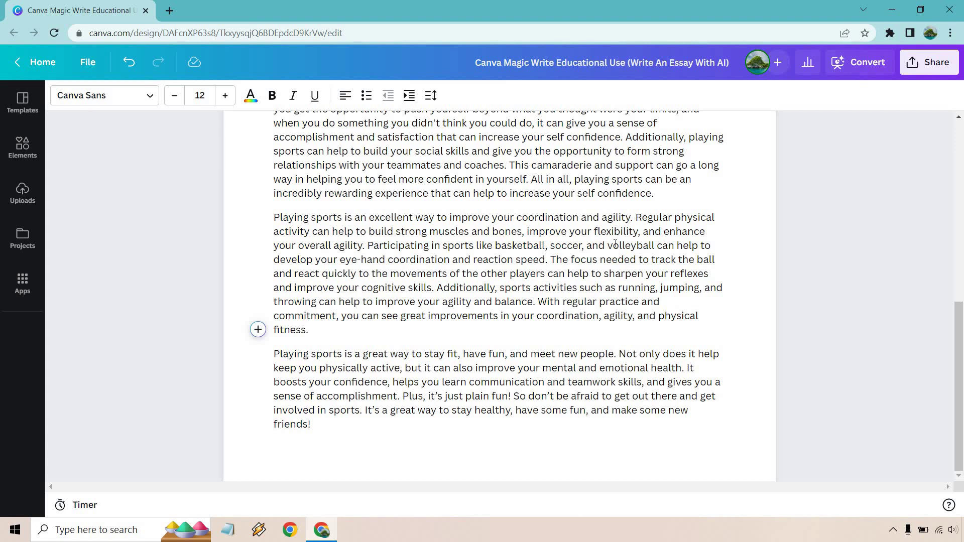
scroll(633, 240, "up", 8)
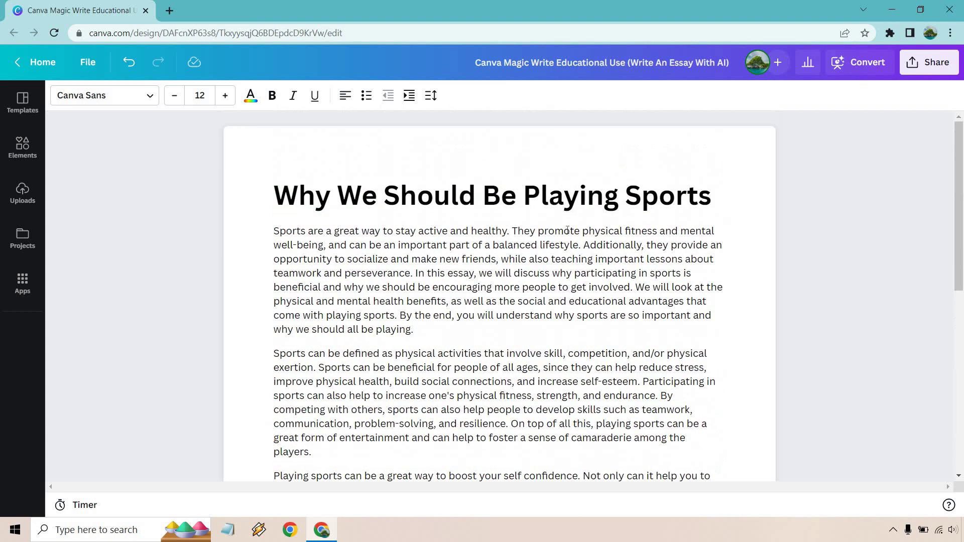
scroll(569, 234, "down", 10)
scroll(628, 217, "up", 10)
left_click(731, 229)
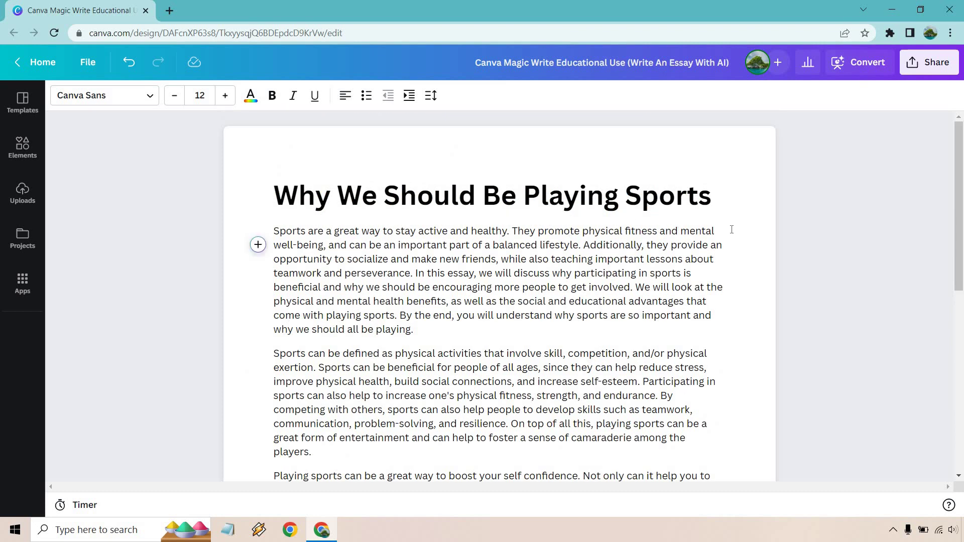